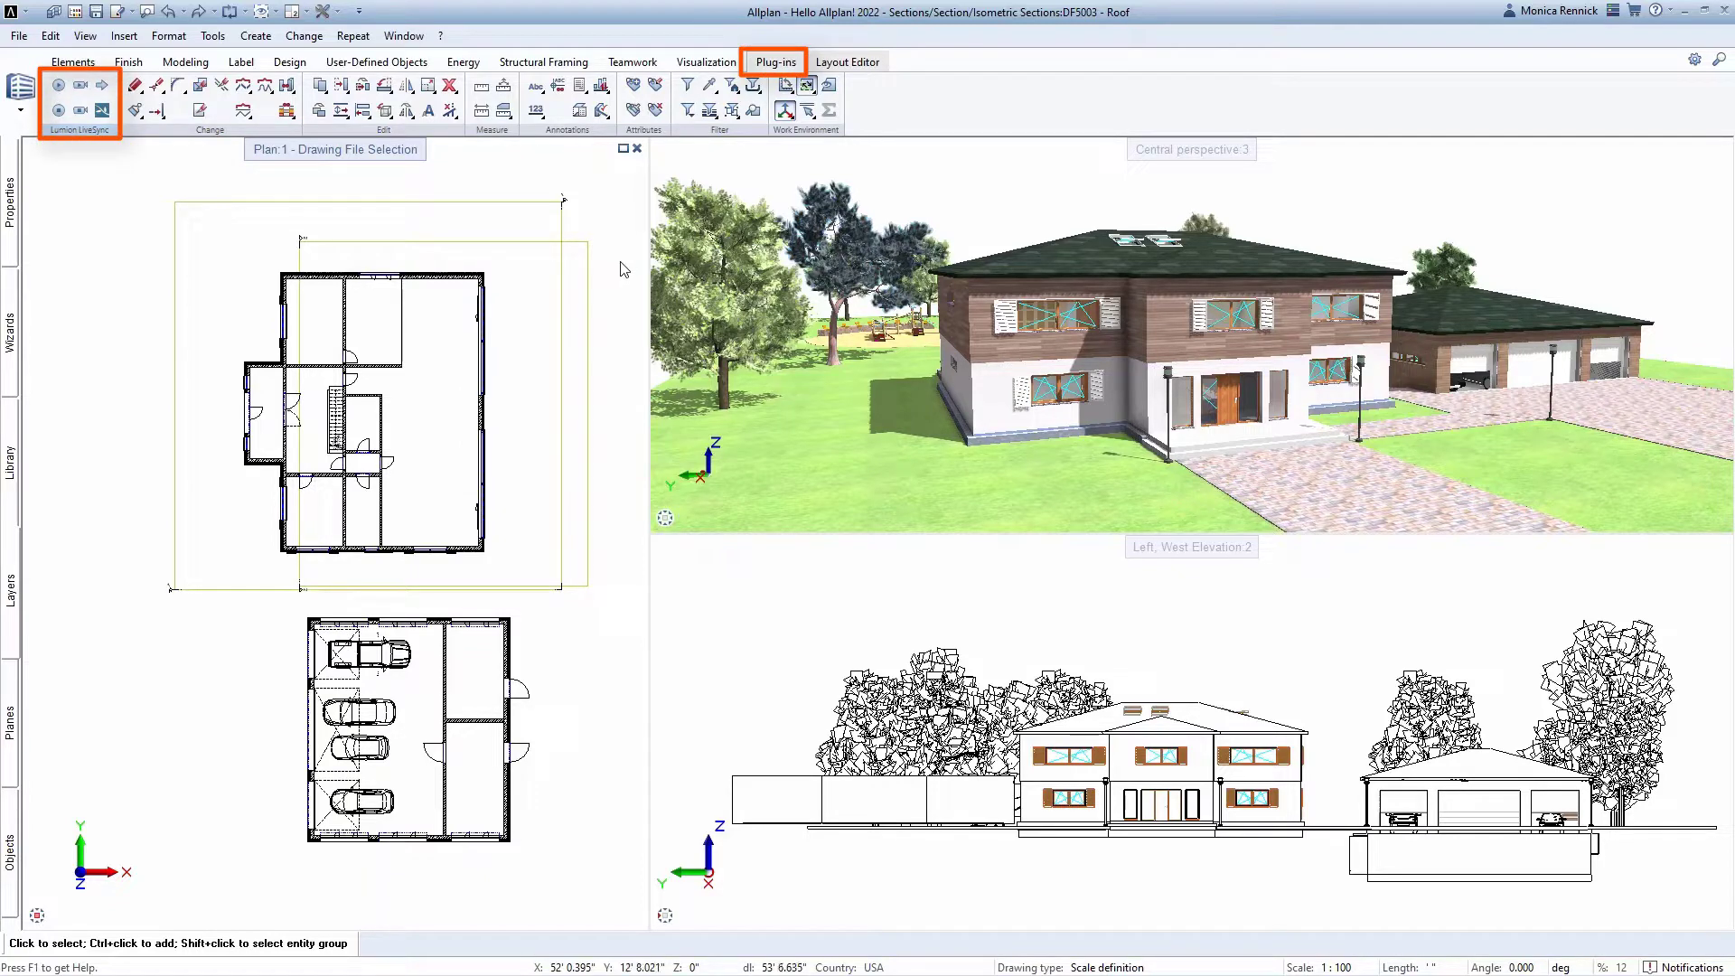
Step: Open the Actionbar Configurator, check the role, and show the Plug-ins tools
left_click(1697, 62)
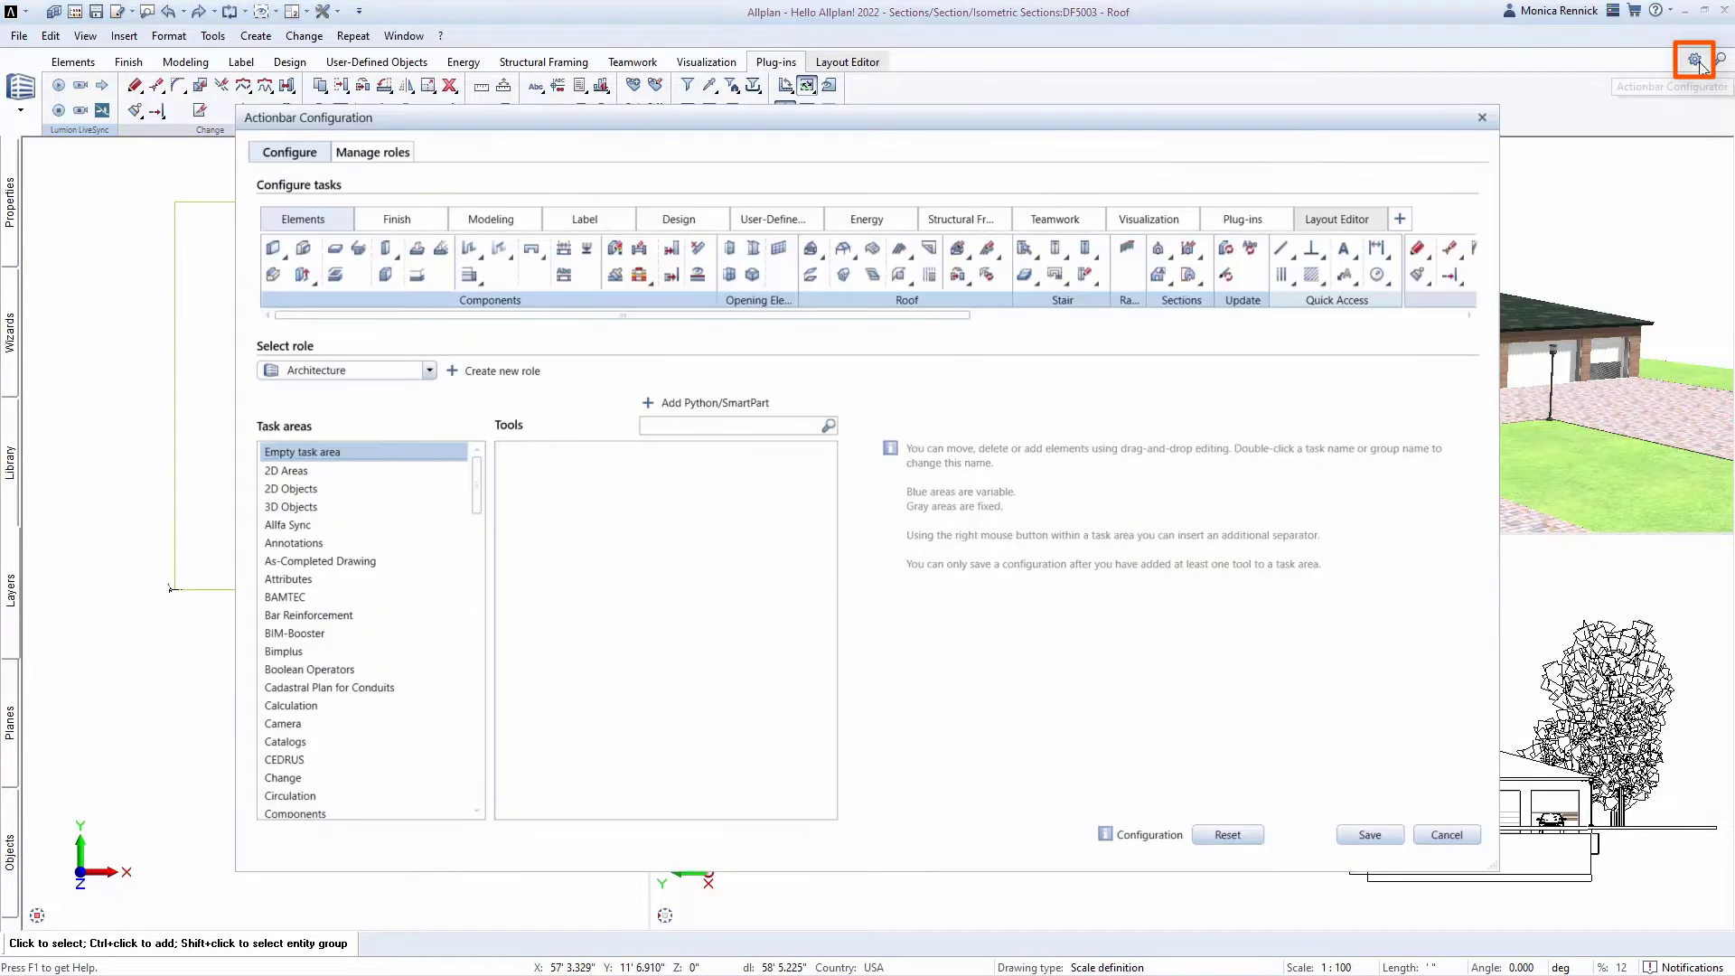
left_click(429, 369)
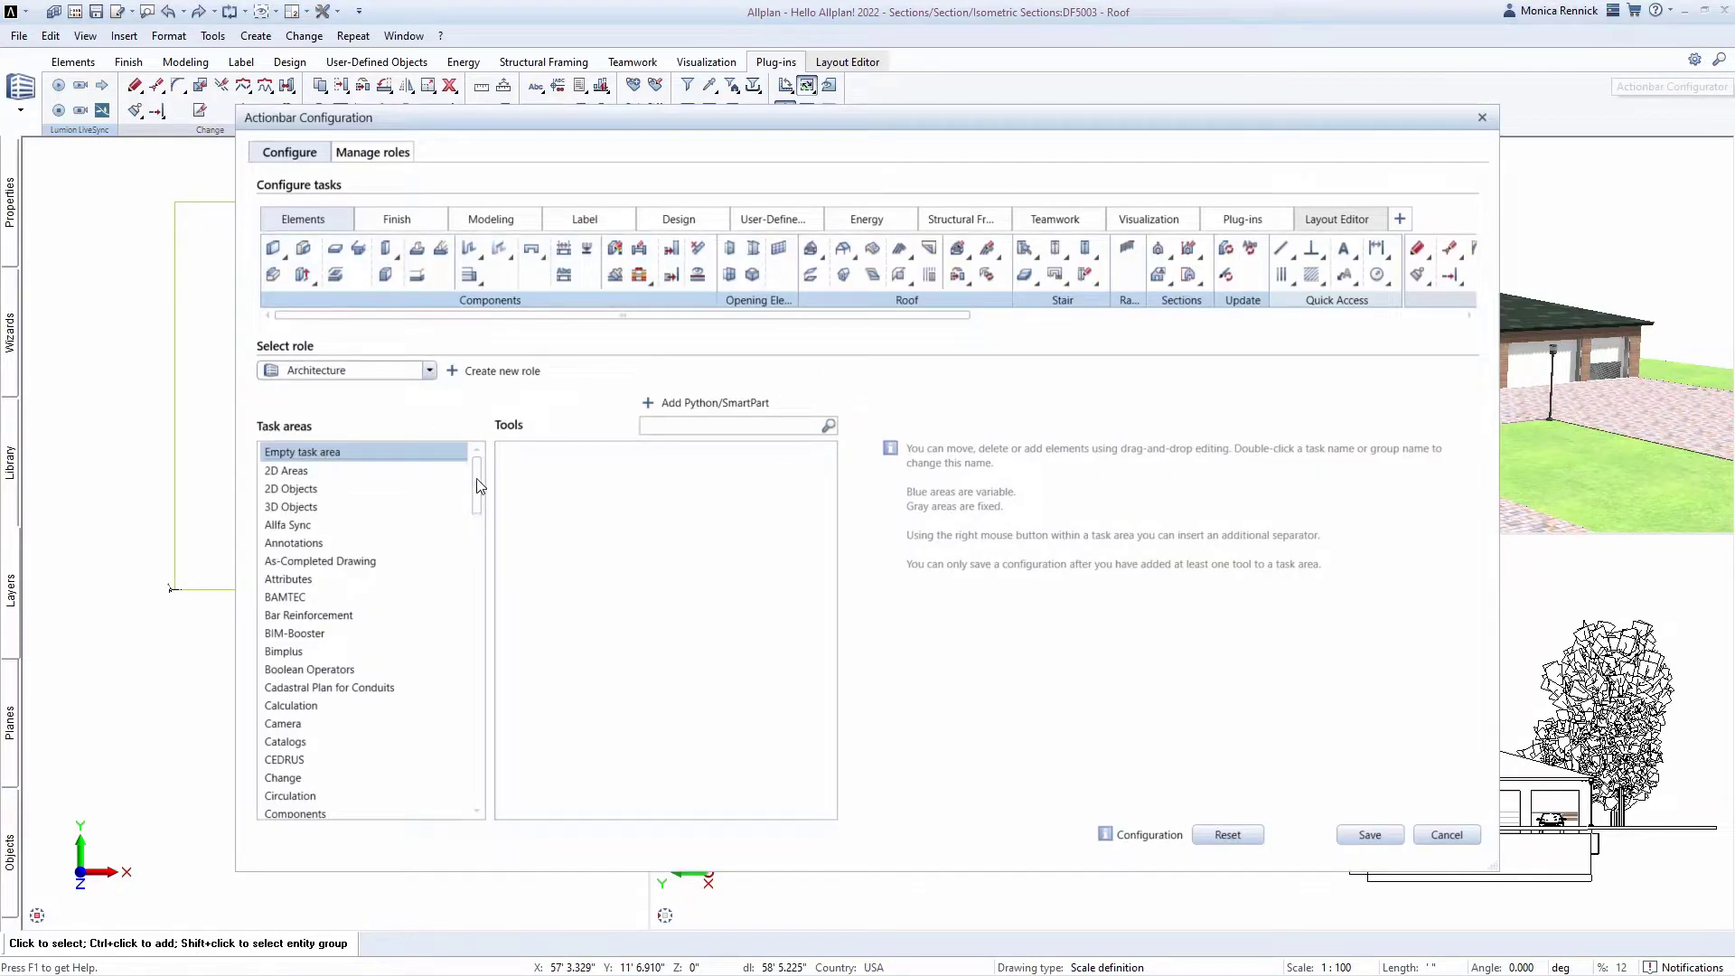
left_click_drag(476, 486, 471, 643)
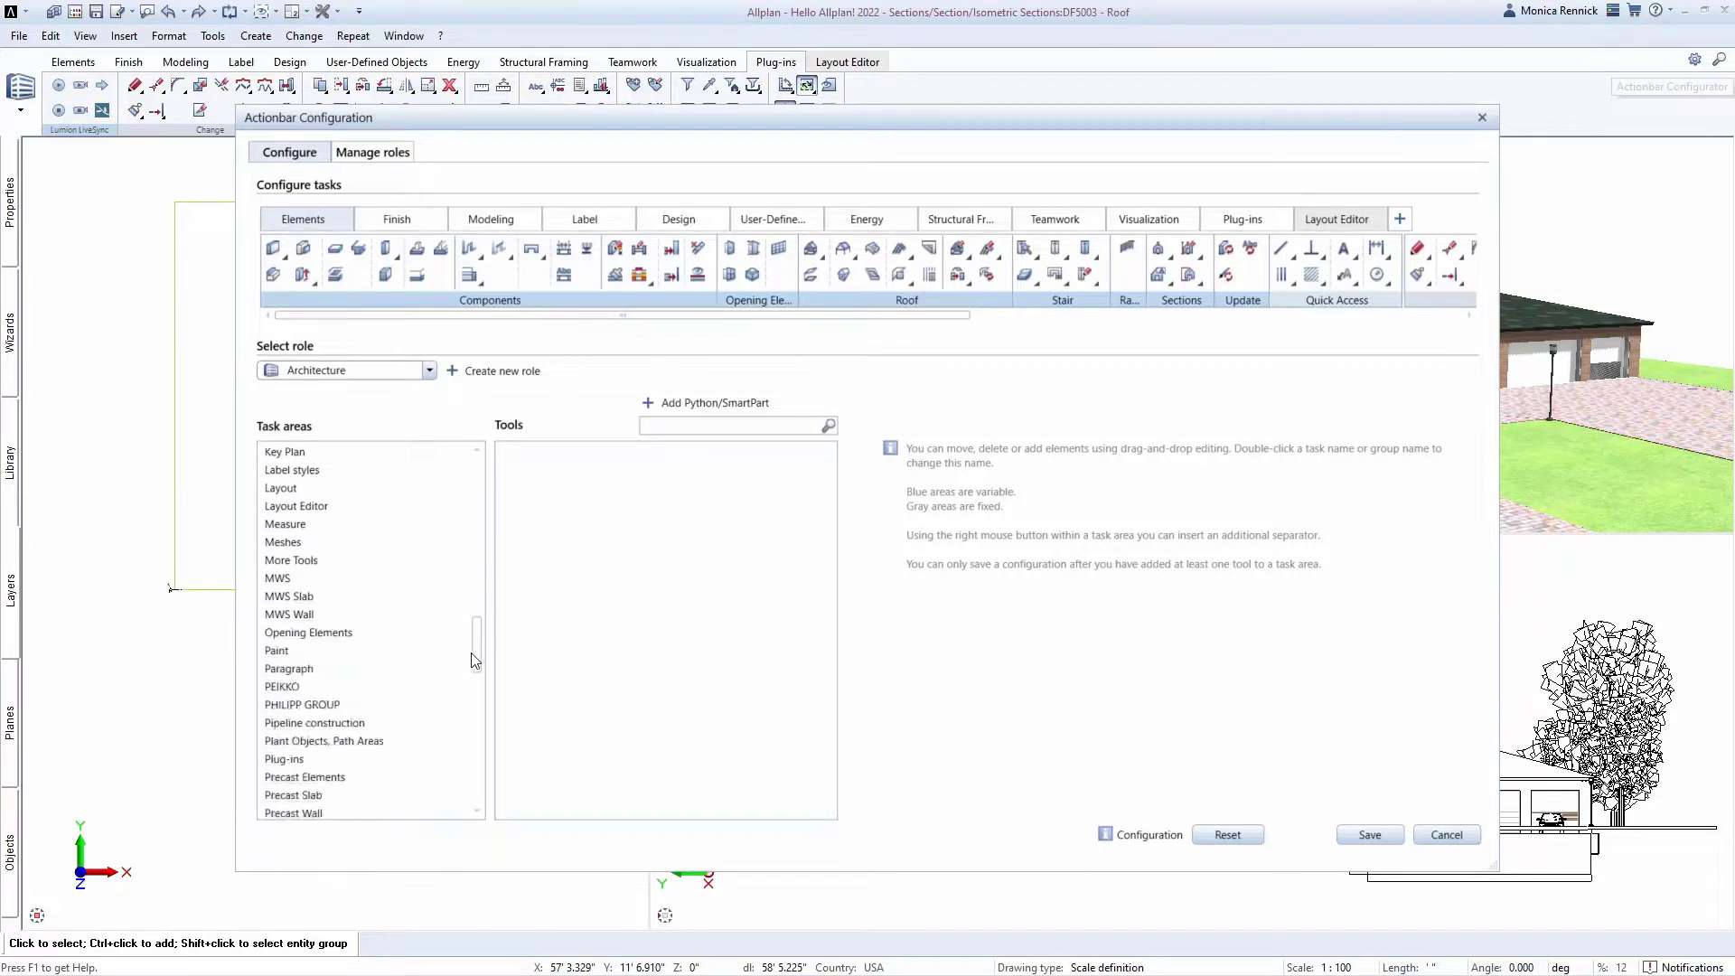
left_click(349, 766)
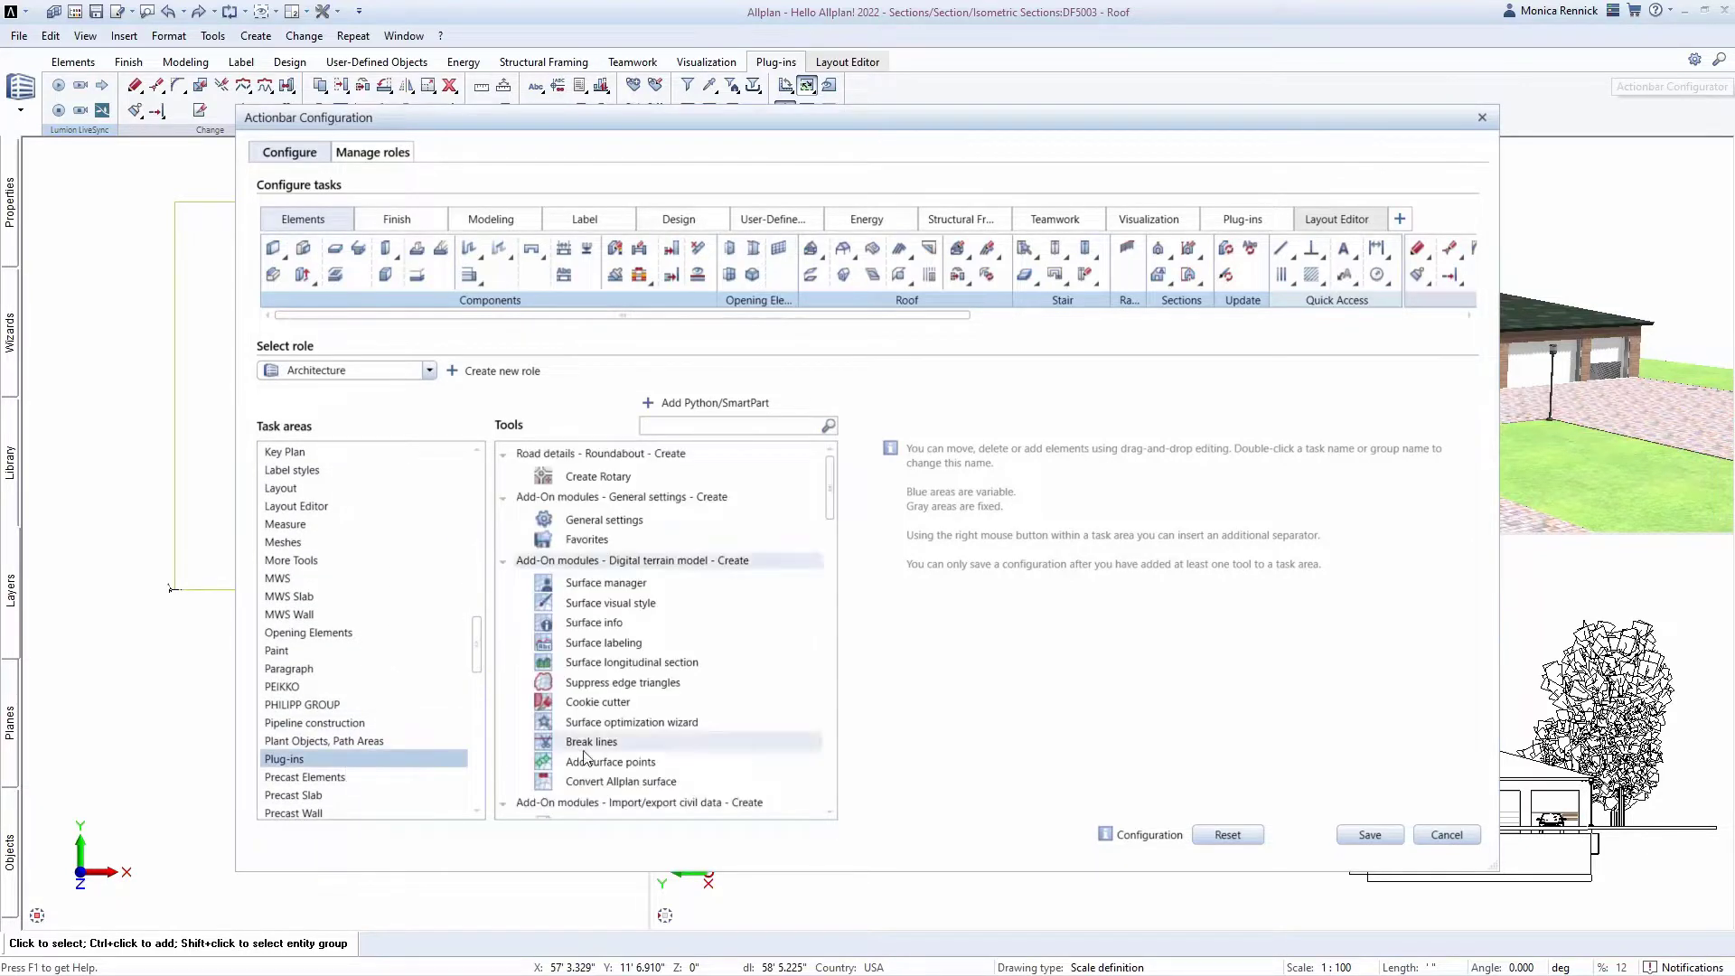
left_click_drag(827, 494, 818, 733)
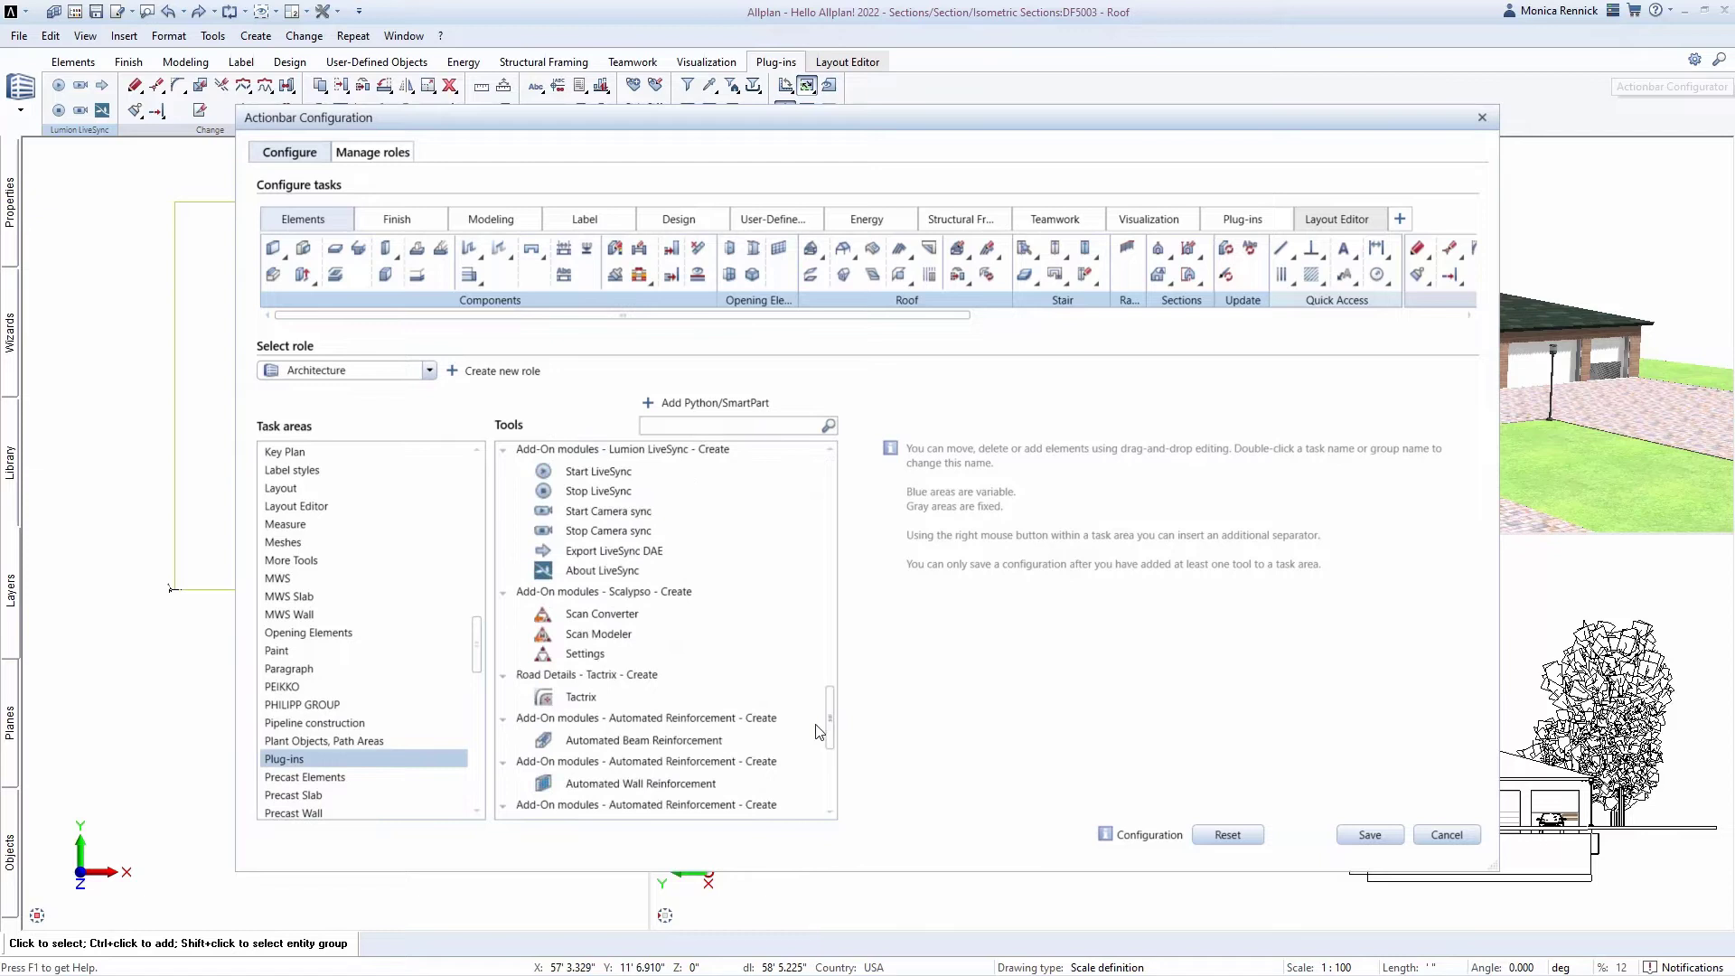
scroll(817, 731, "up", 1)
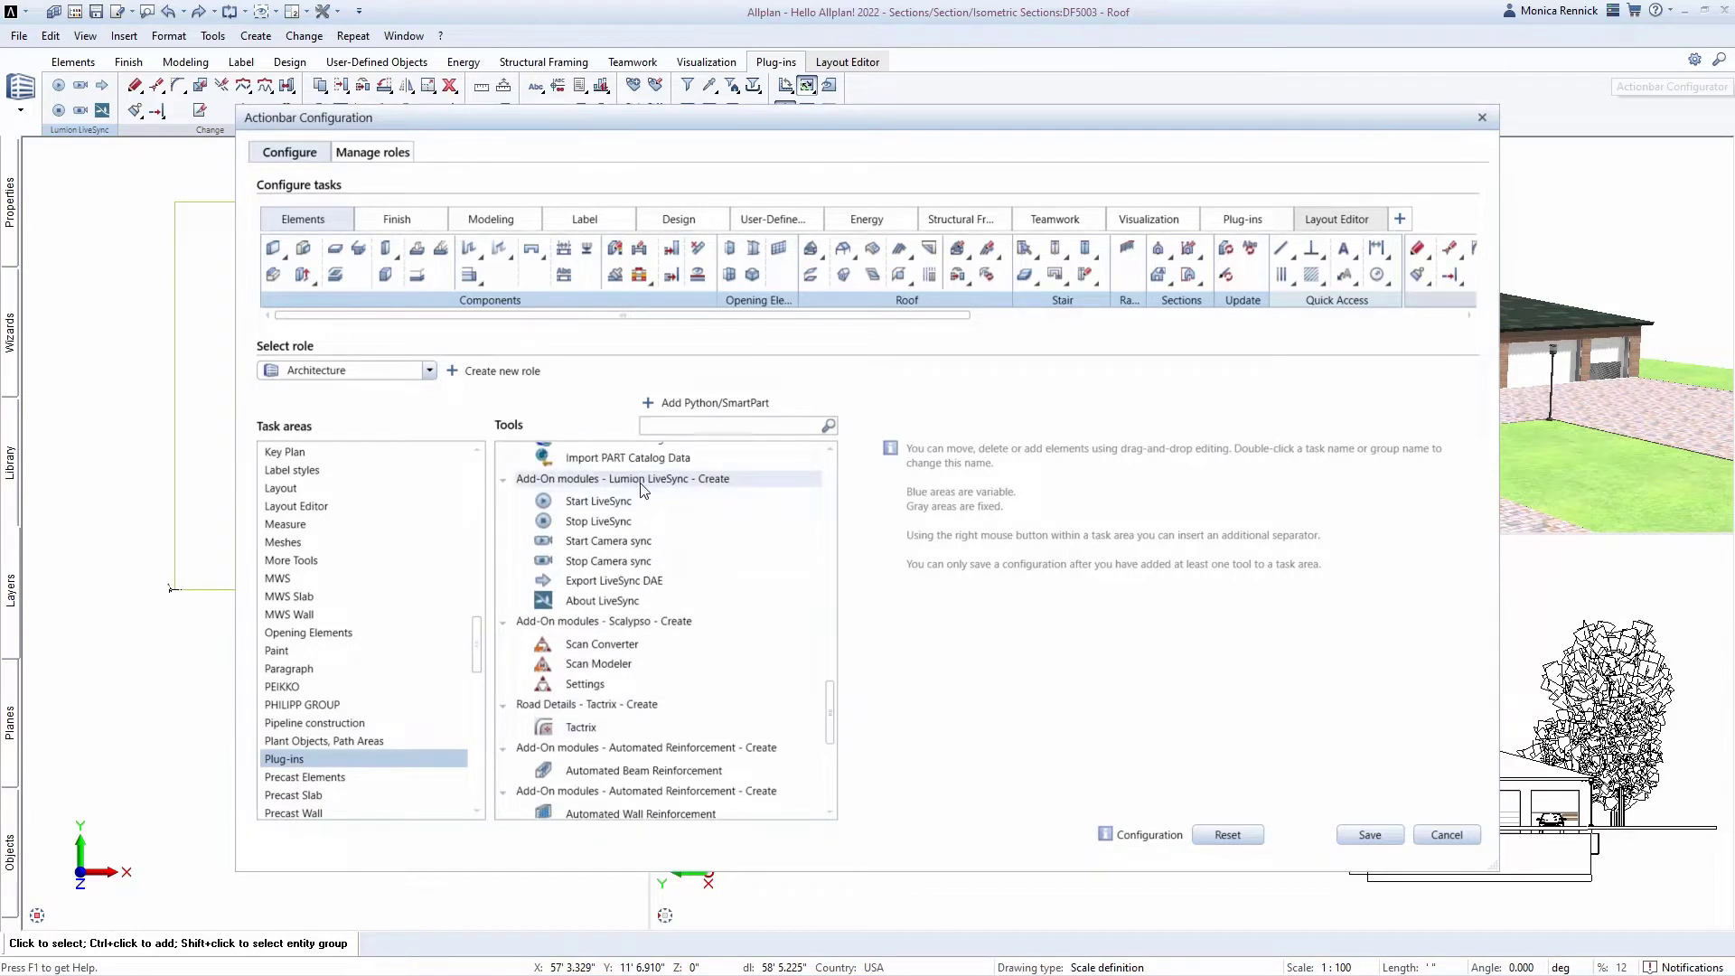
Step: Add the Lumion LiveSync group to the Elements, Modeling and Visualization tasks
left_click_drag(642, 492, 1294, 272)
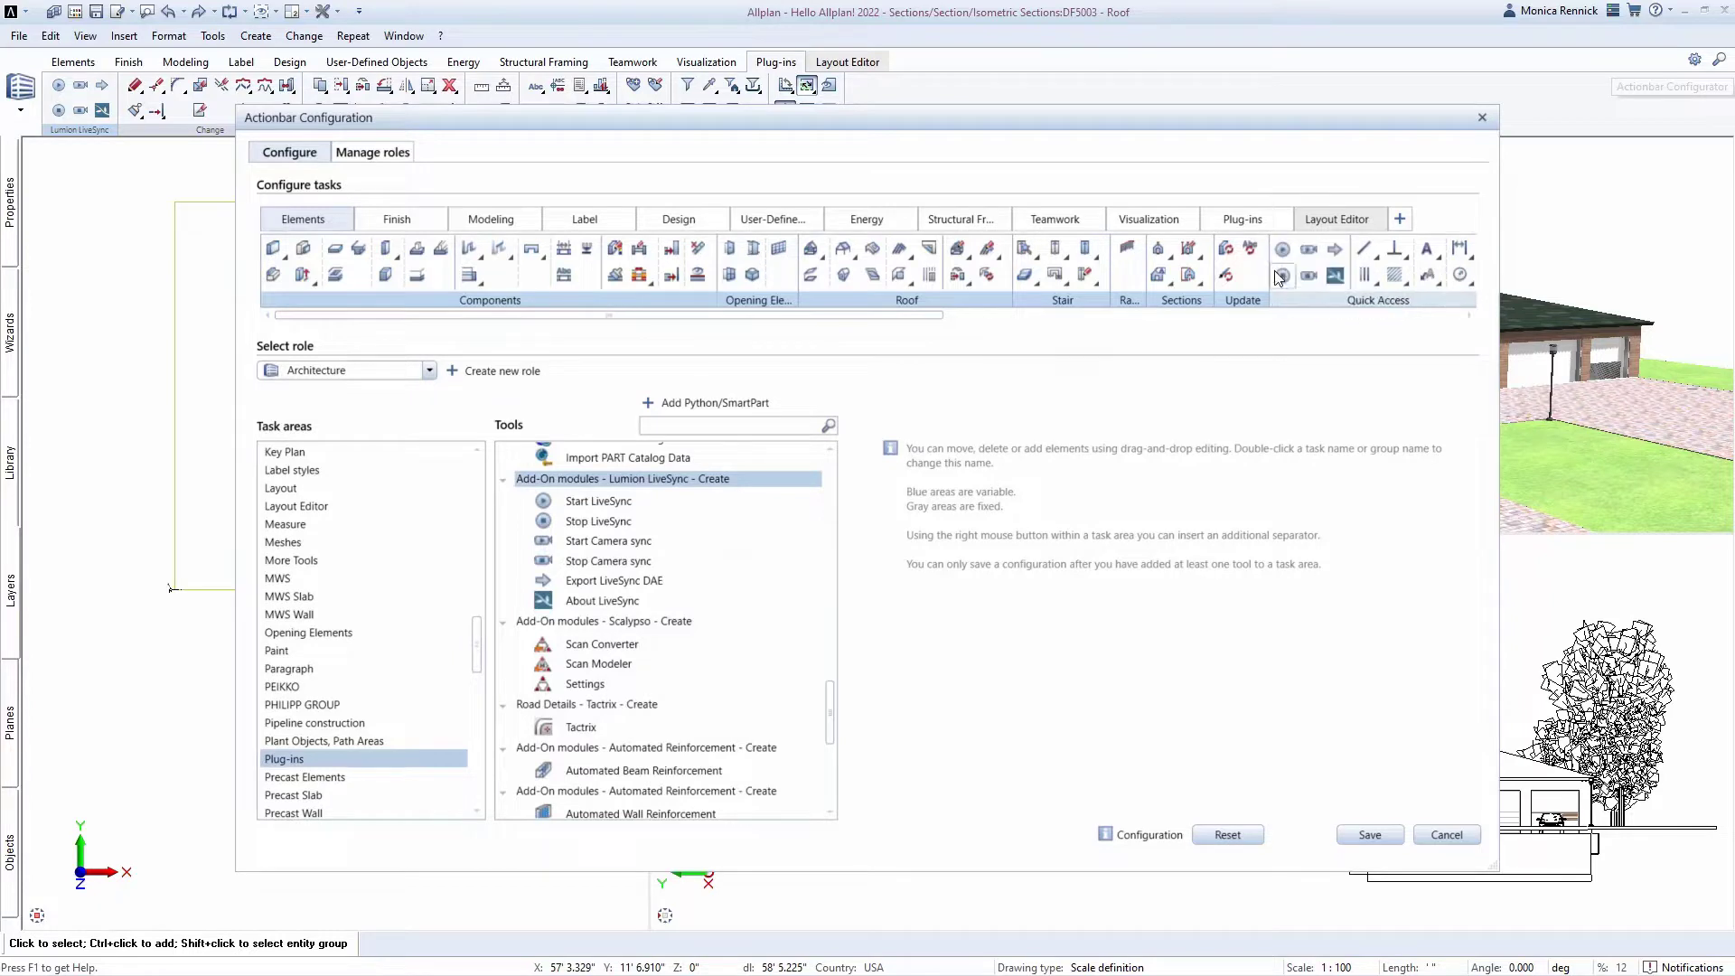
left_click(490, 221)
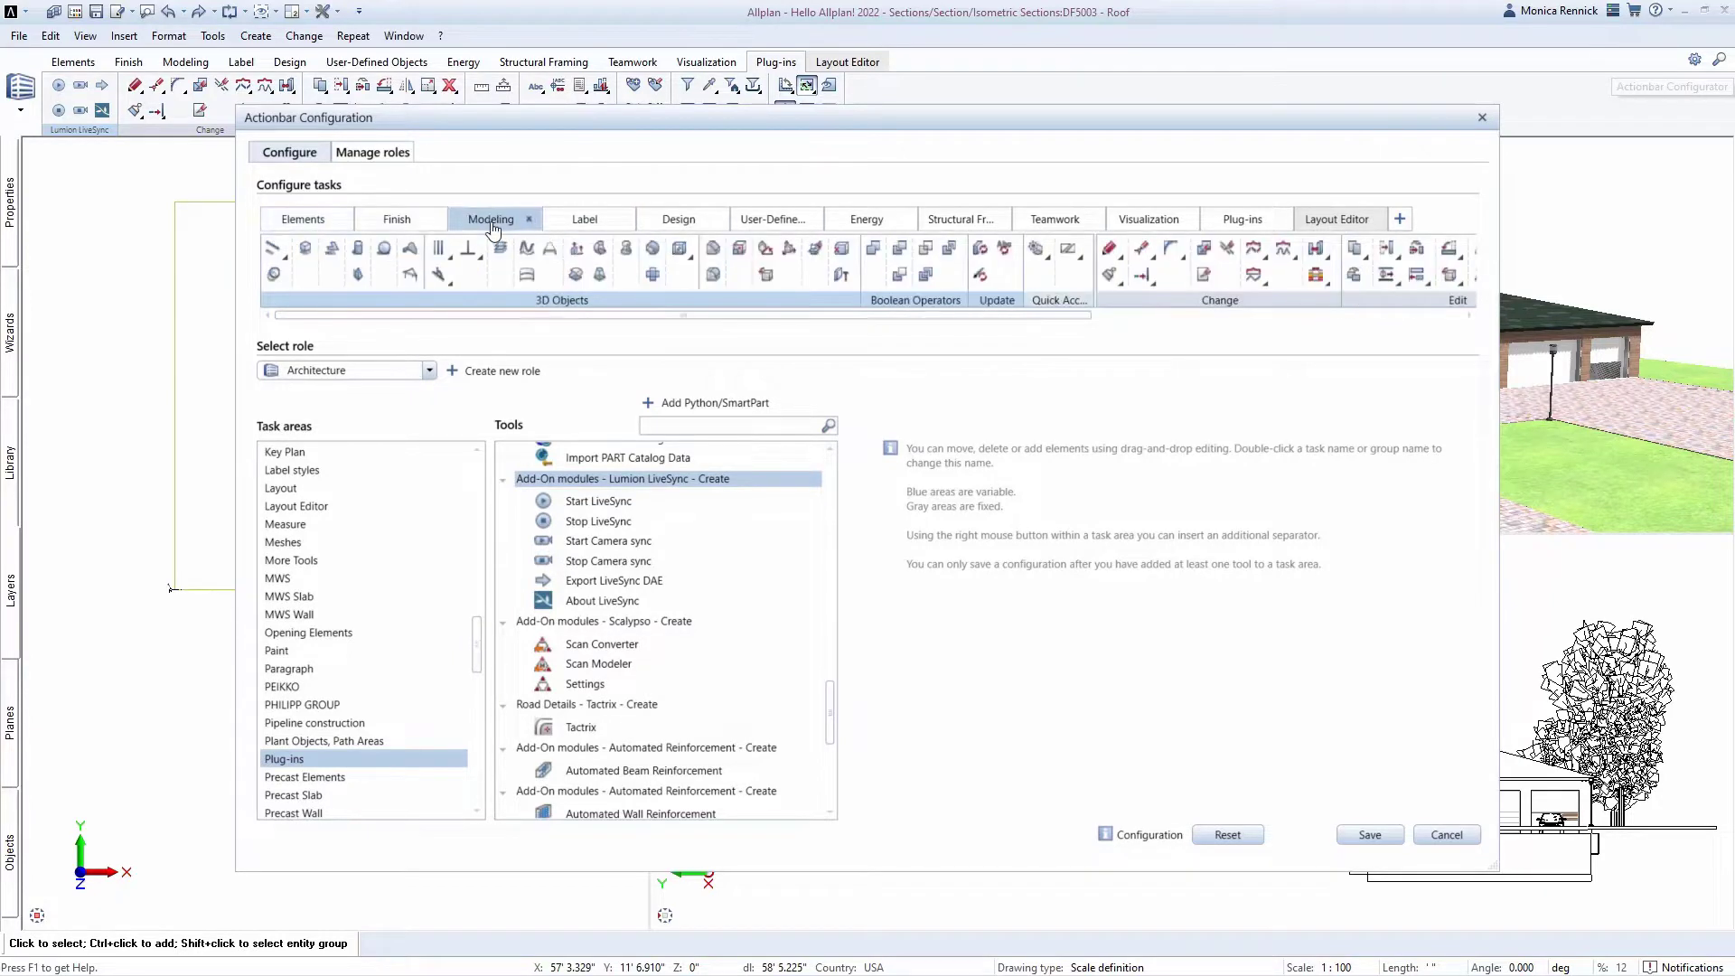
left_click_drag(537, 479, 1031, 283)
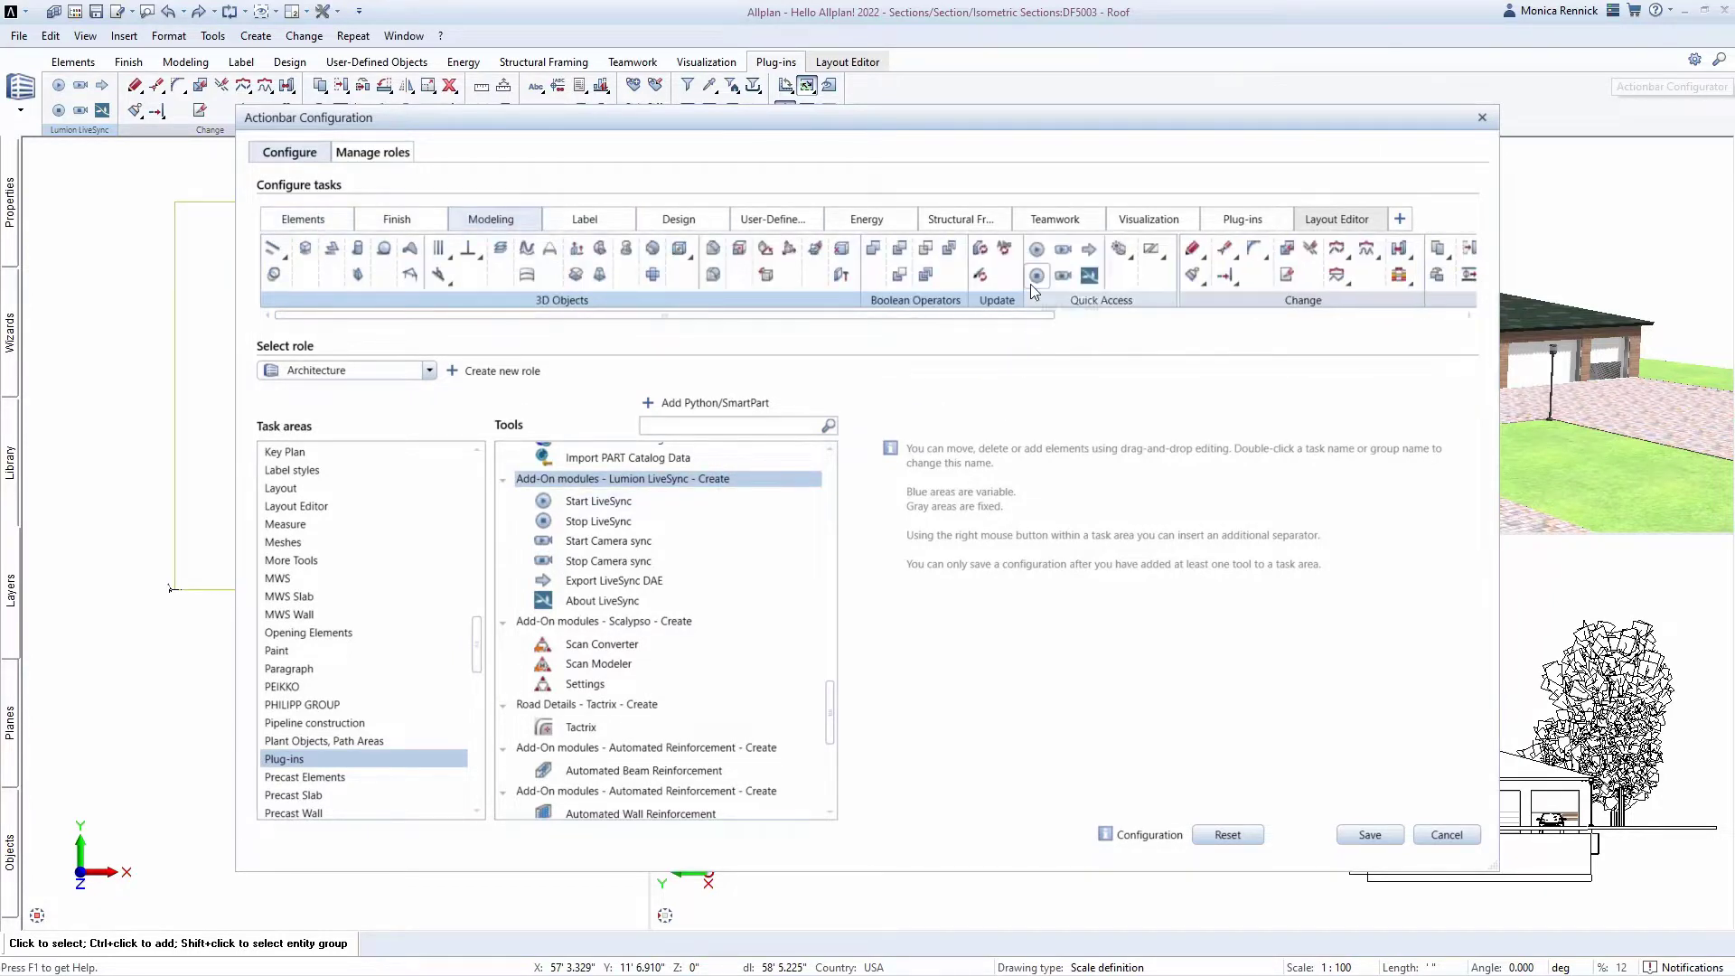
left_click(1151, 220)
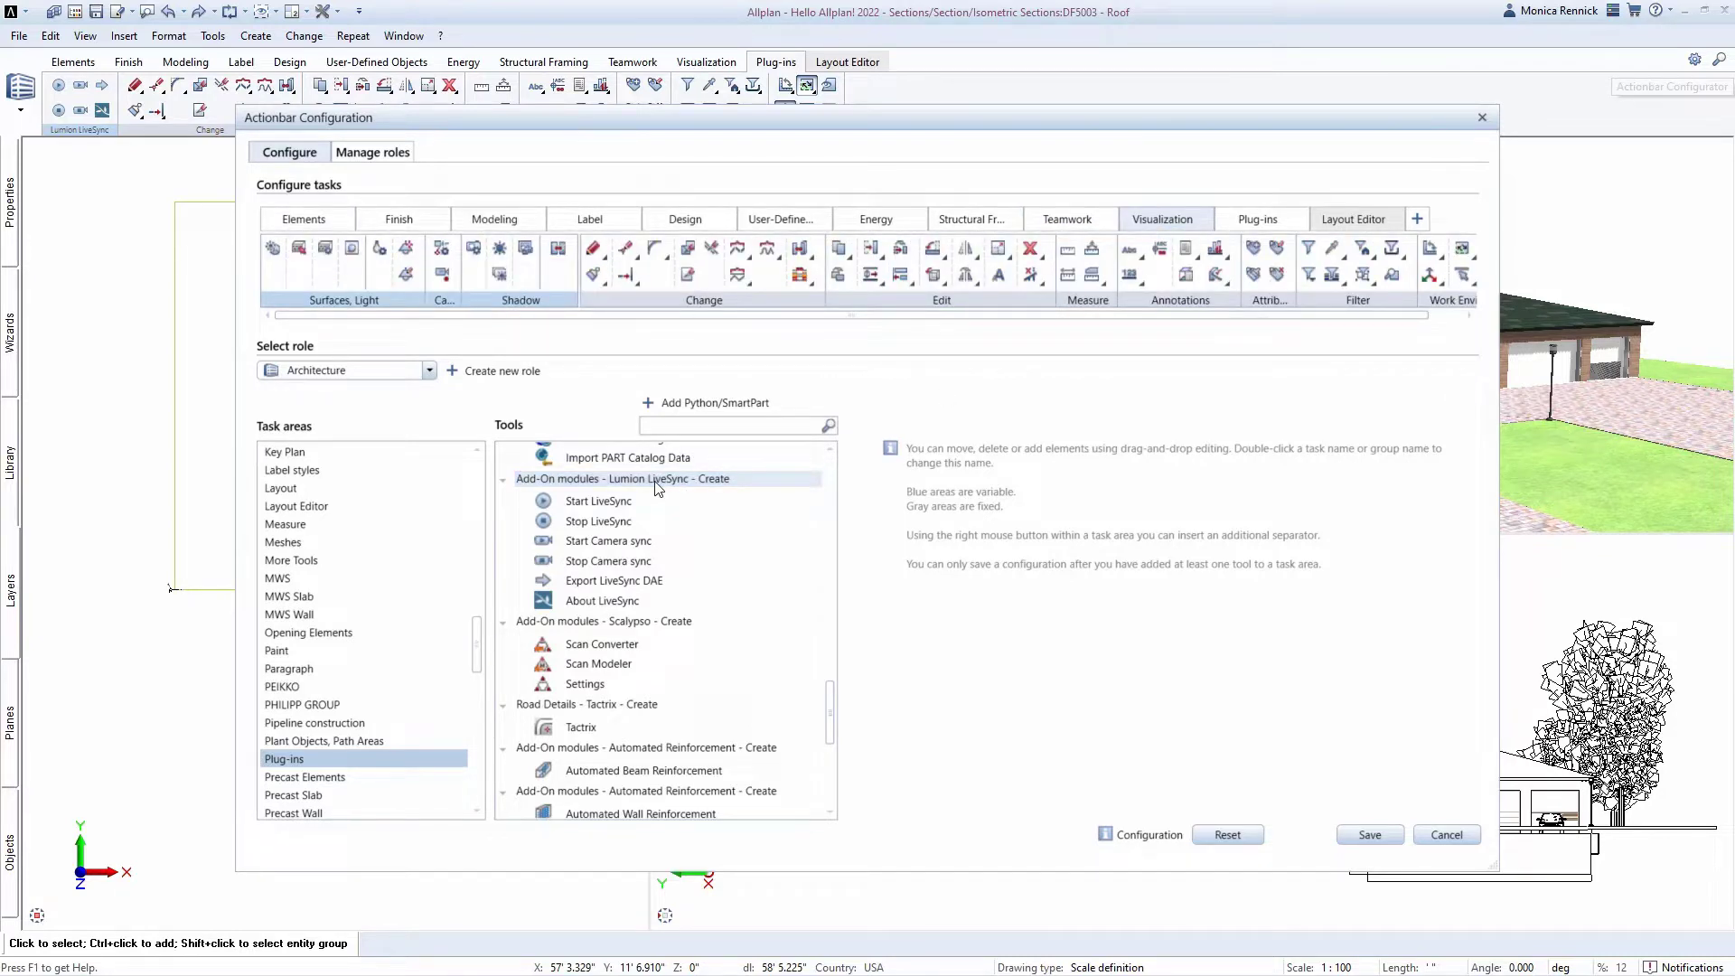
left_click_drag(657, 485, 583, 261)
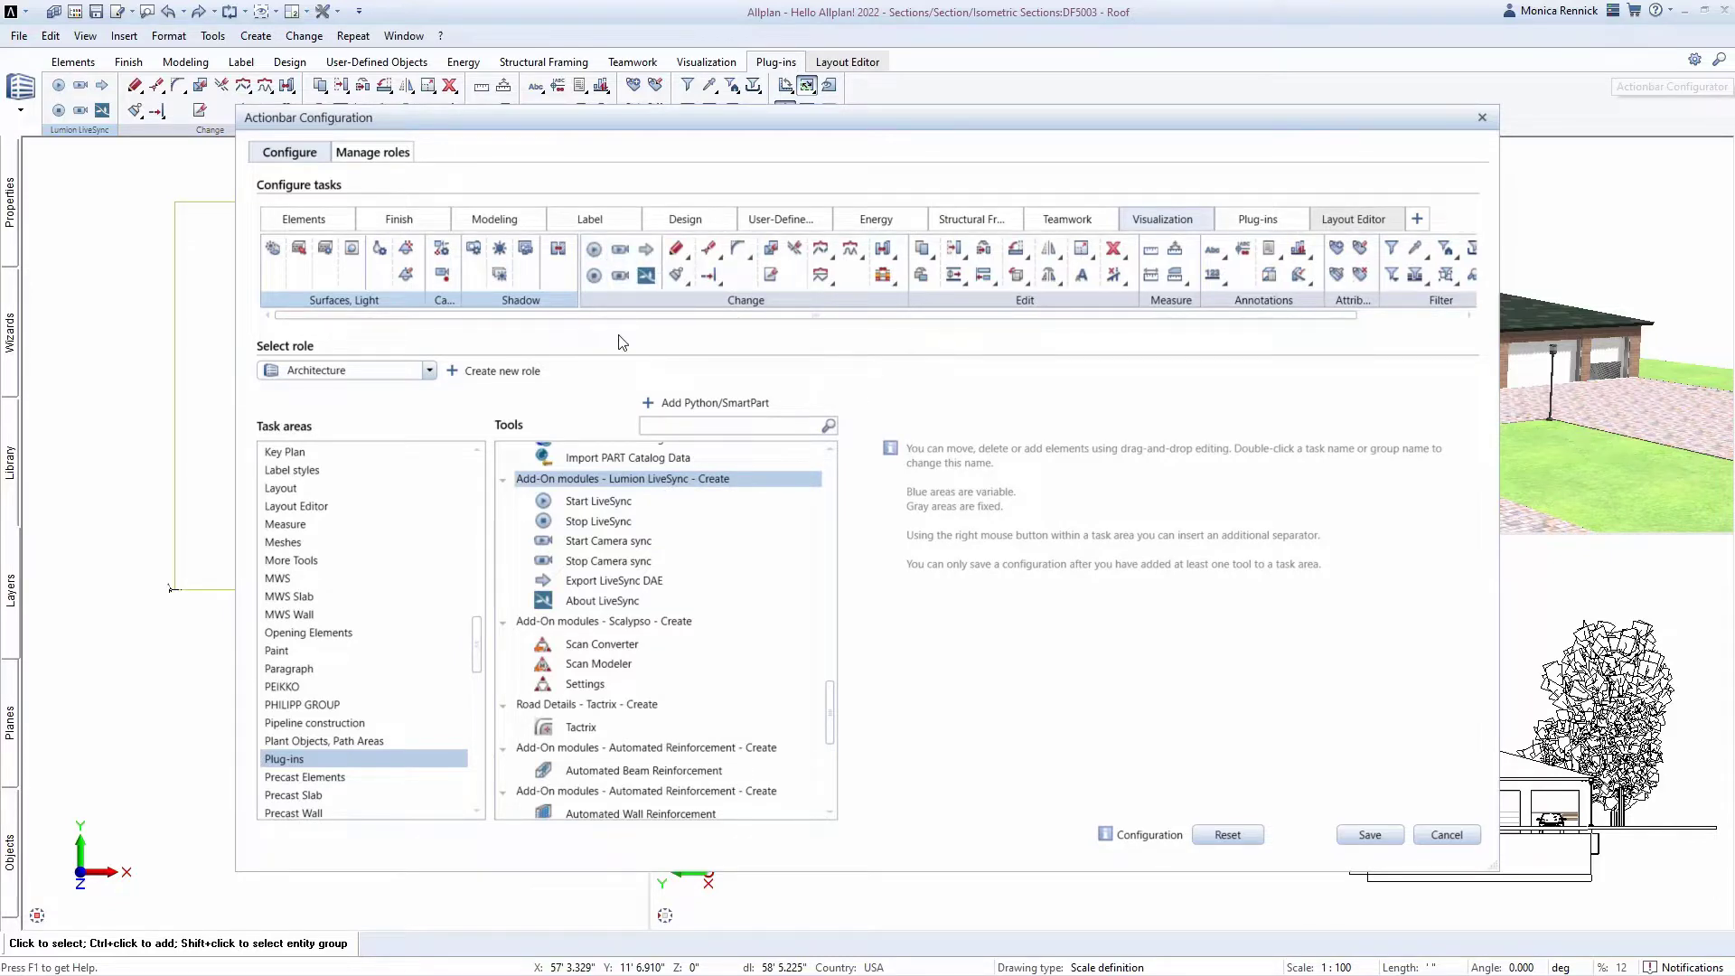
Step: Save the toolbar configuration, review the Visualization and Plug-ins tools, and start a grassland Lumion project
left_click(1388, 834)
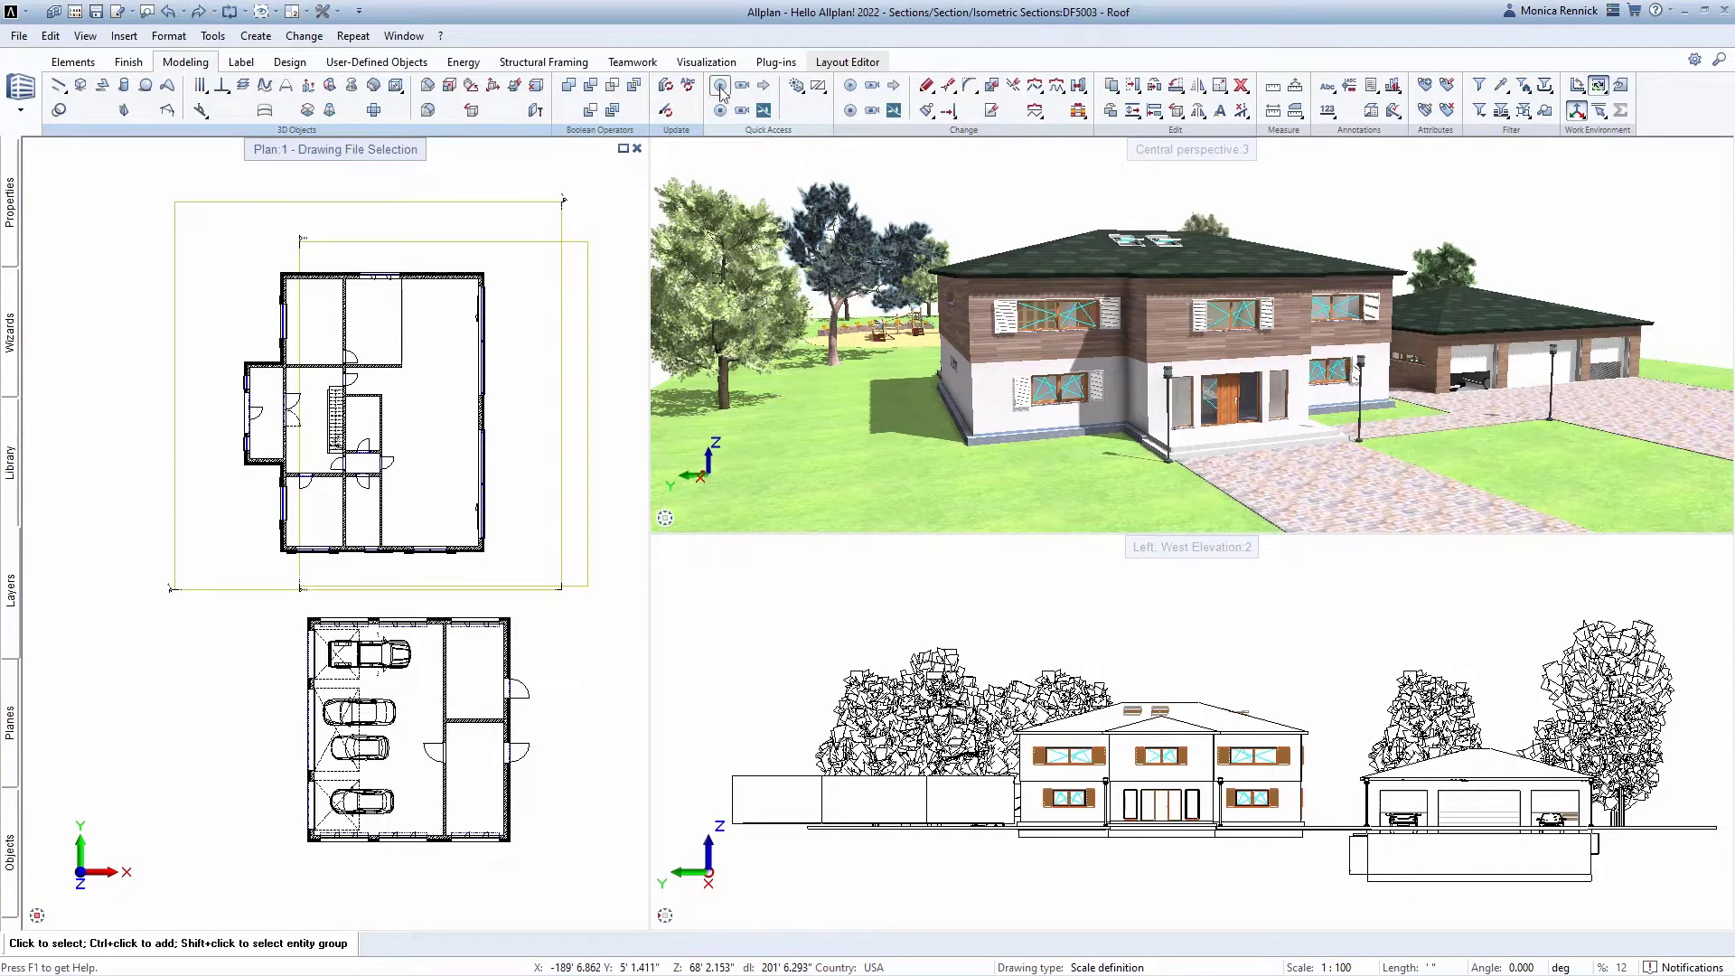
left_click(706, 63)
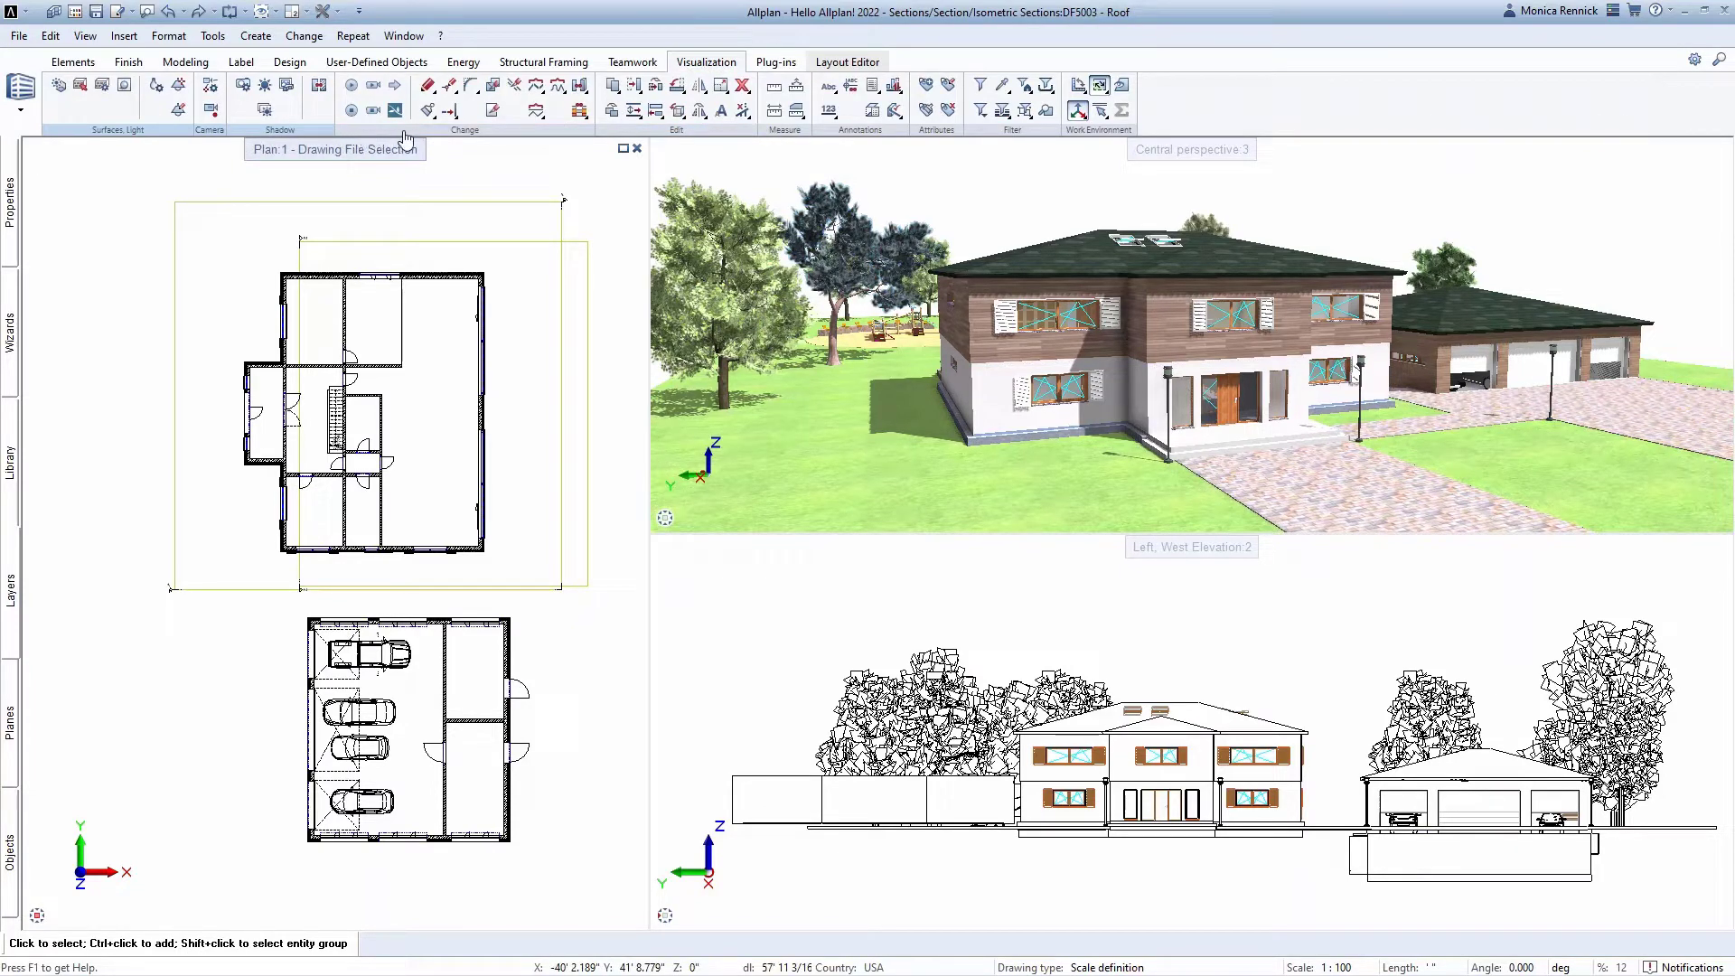
left_click(764, 69)
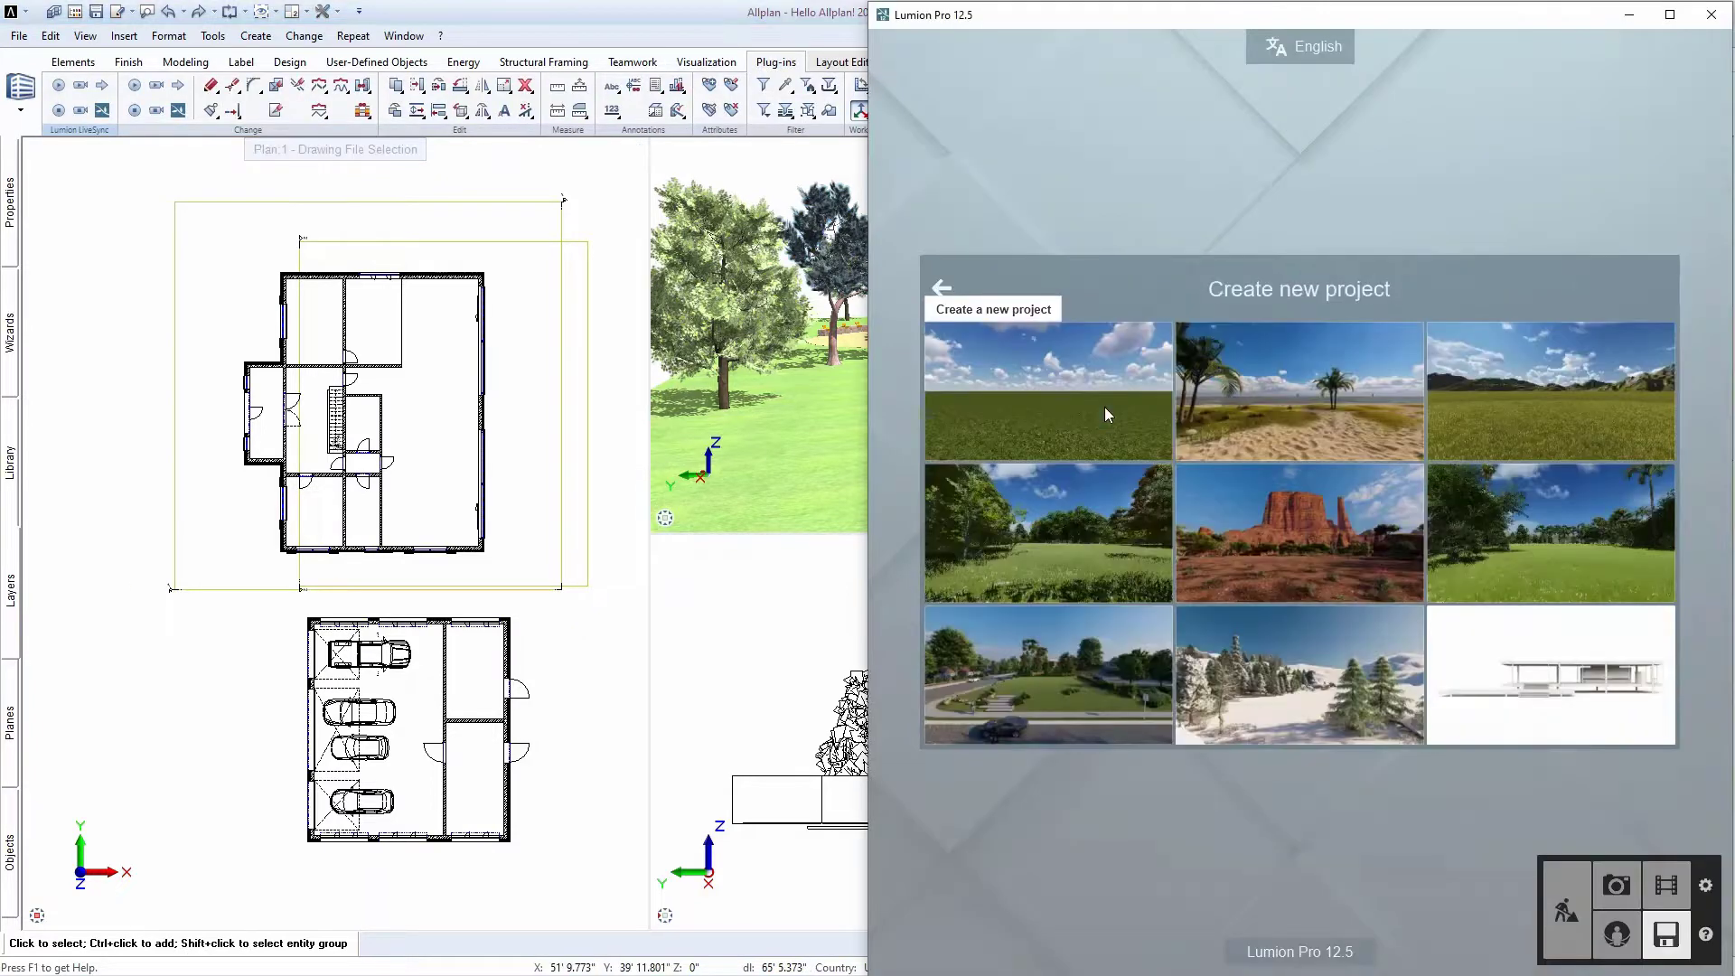
left_click(1105, 407)
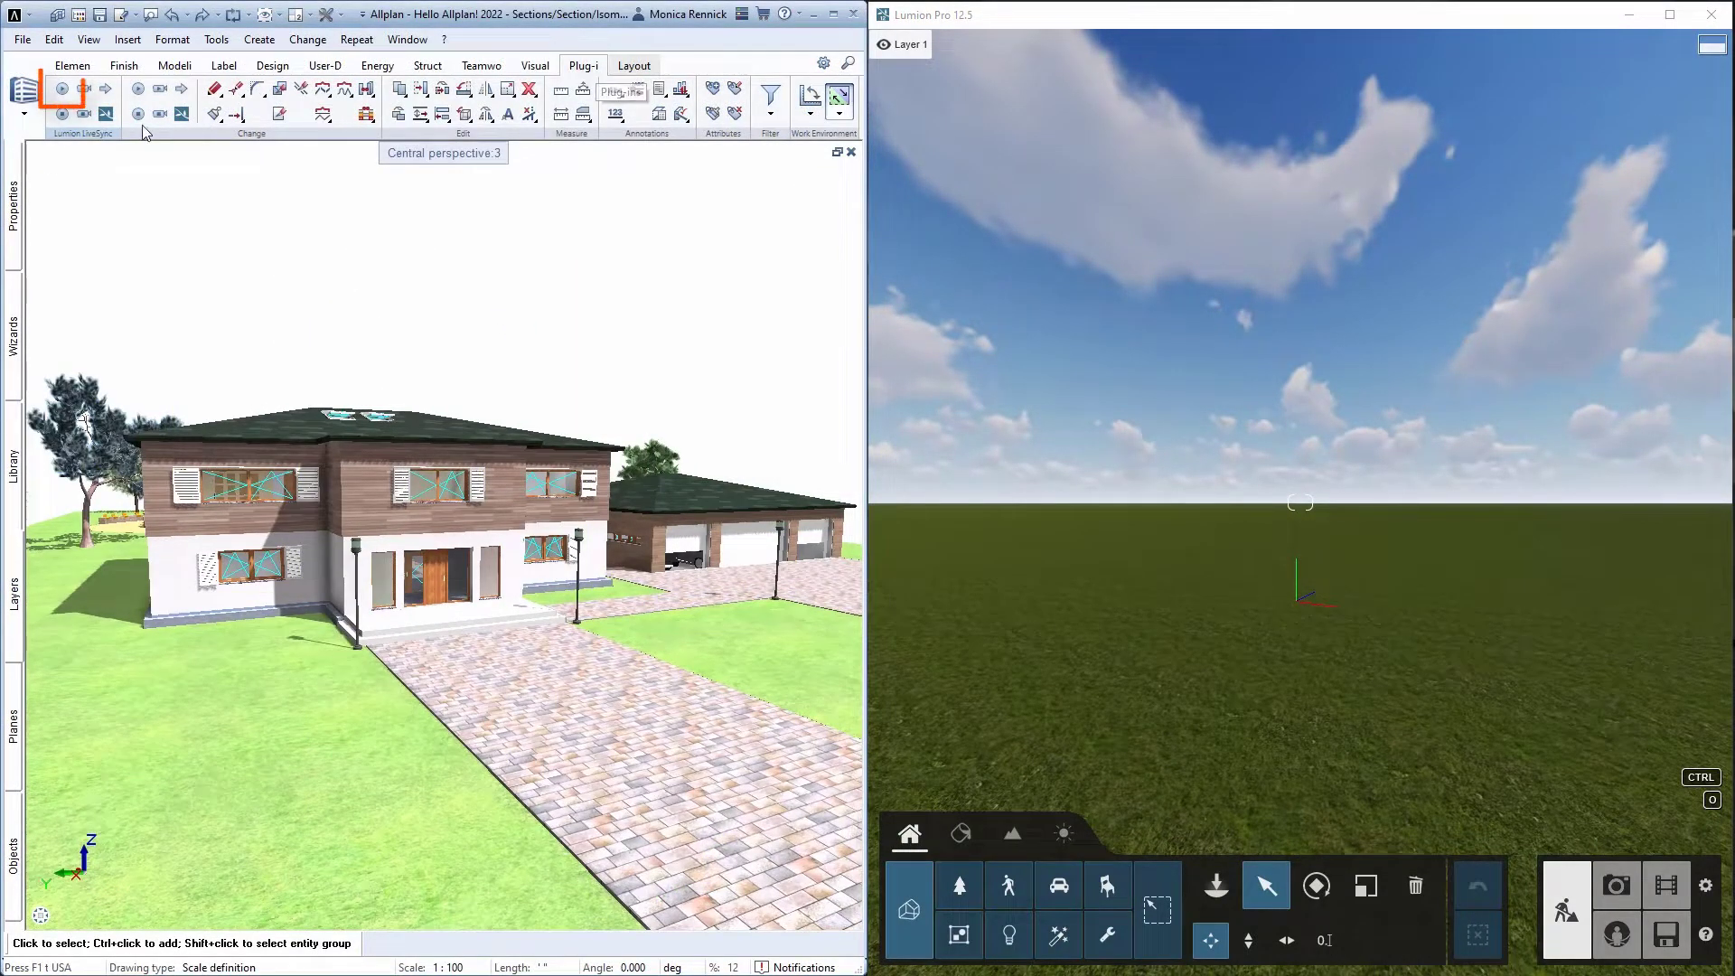
Step: Start LiveSync, walk the camera through the house, and open the upper-floor sliding shutter's settings
left_click(64, 95)
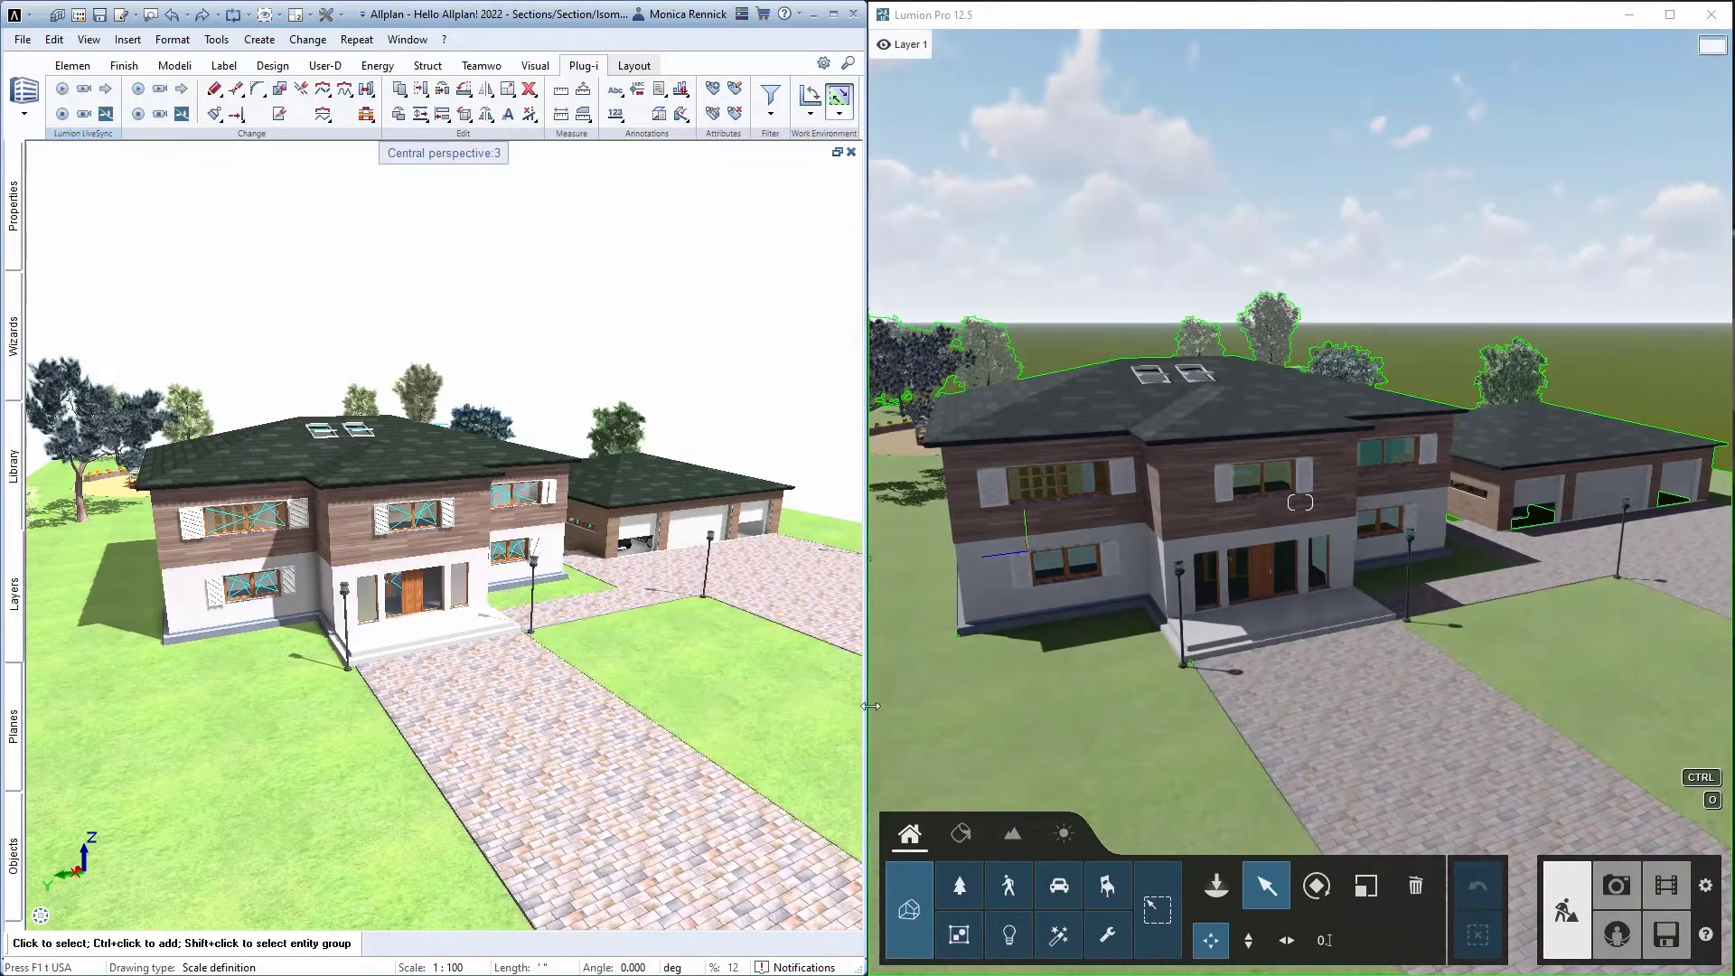
scroll(1027, 707, "down", 5)
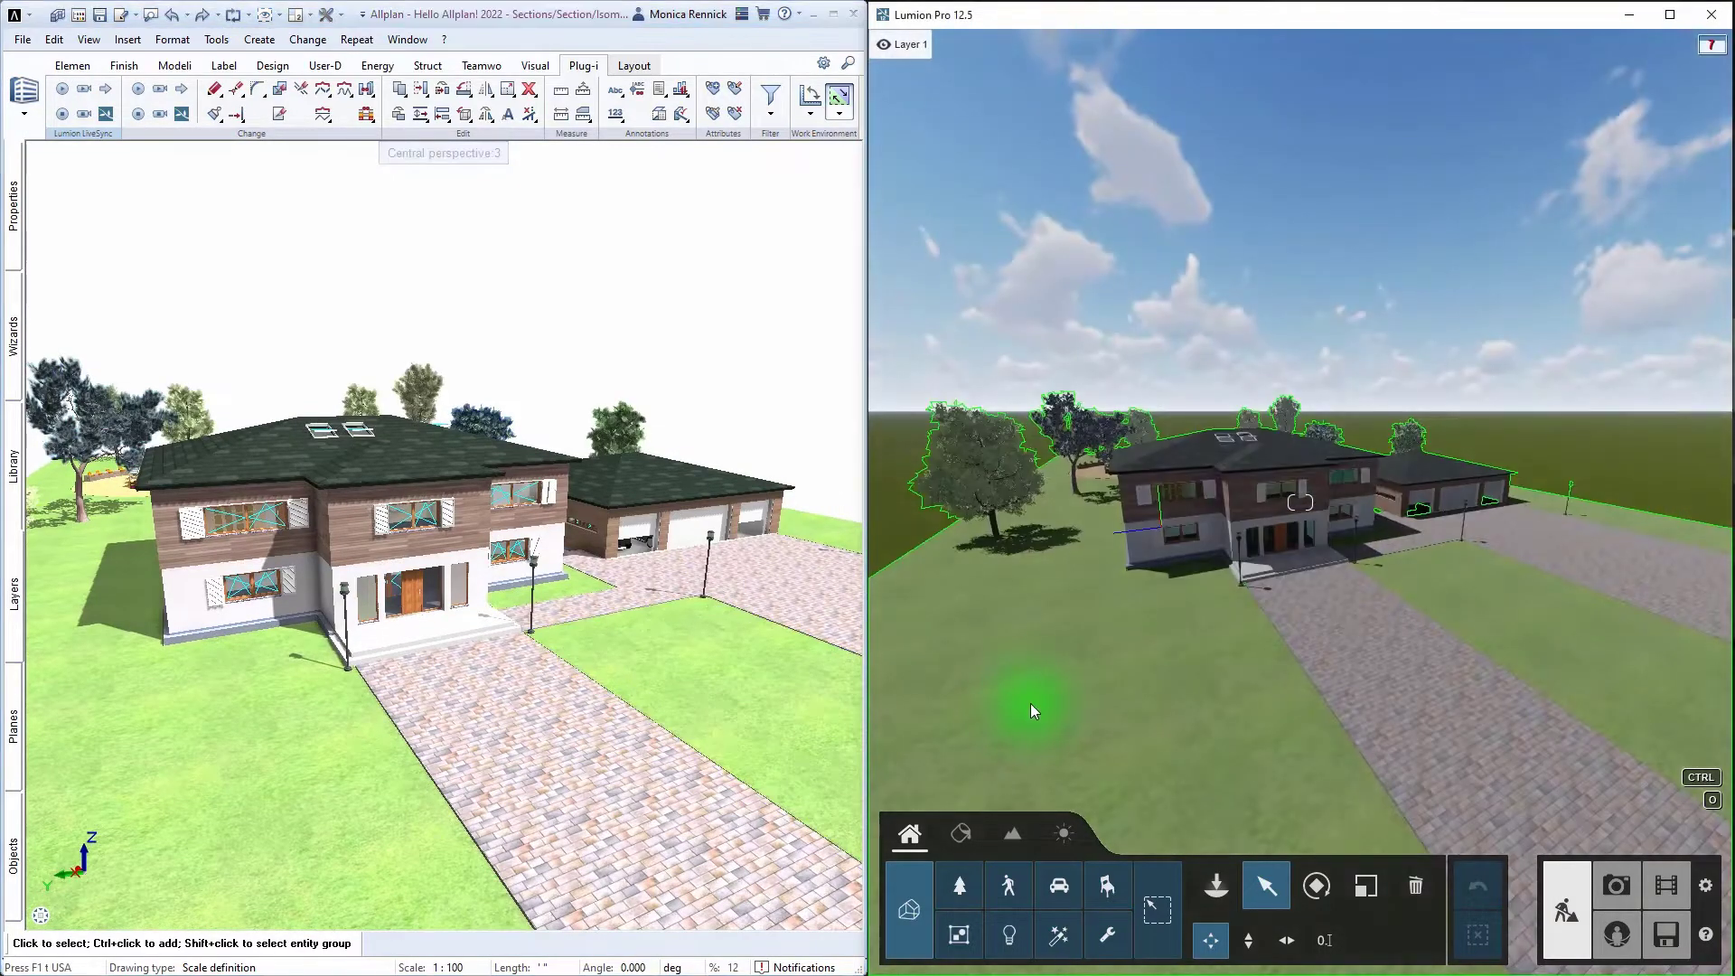
scroll(597, 660, "up", 1)
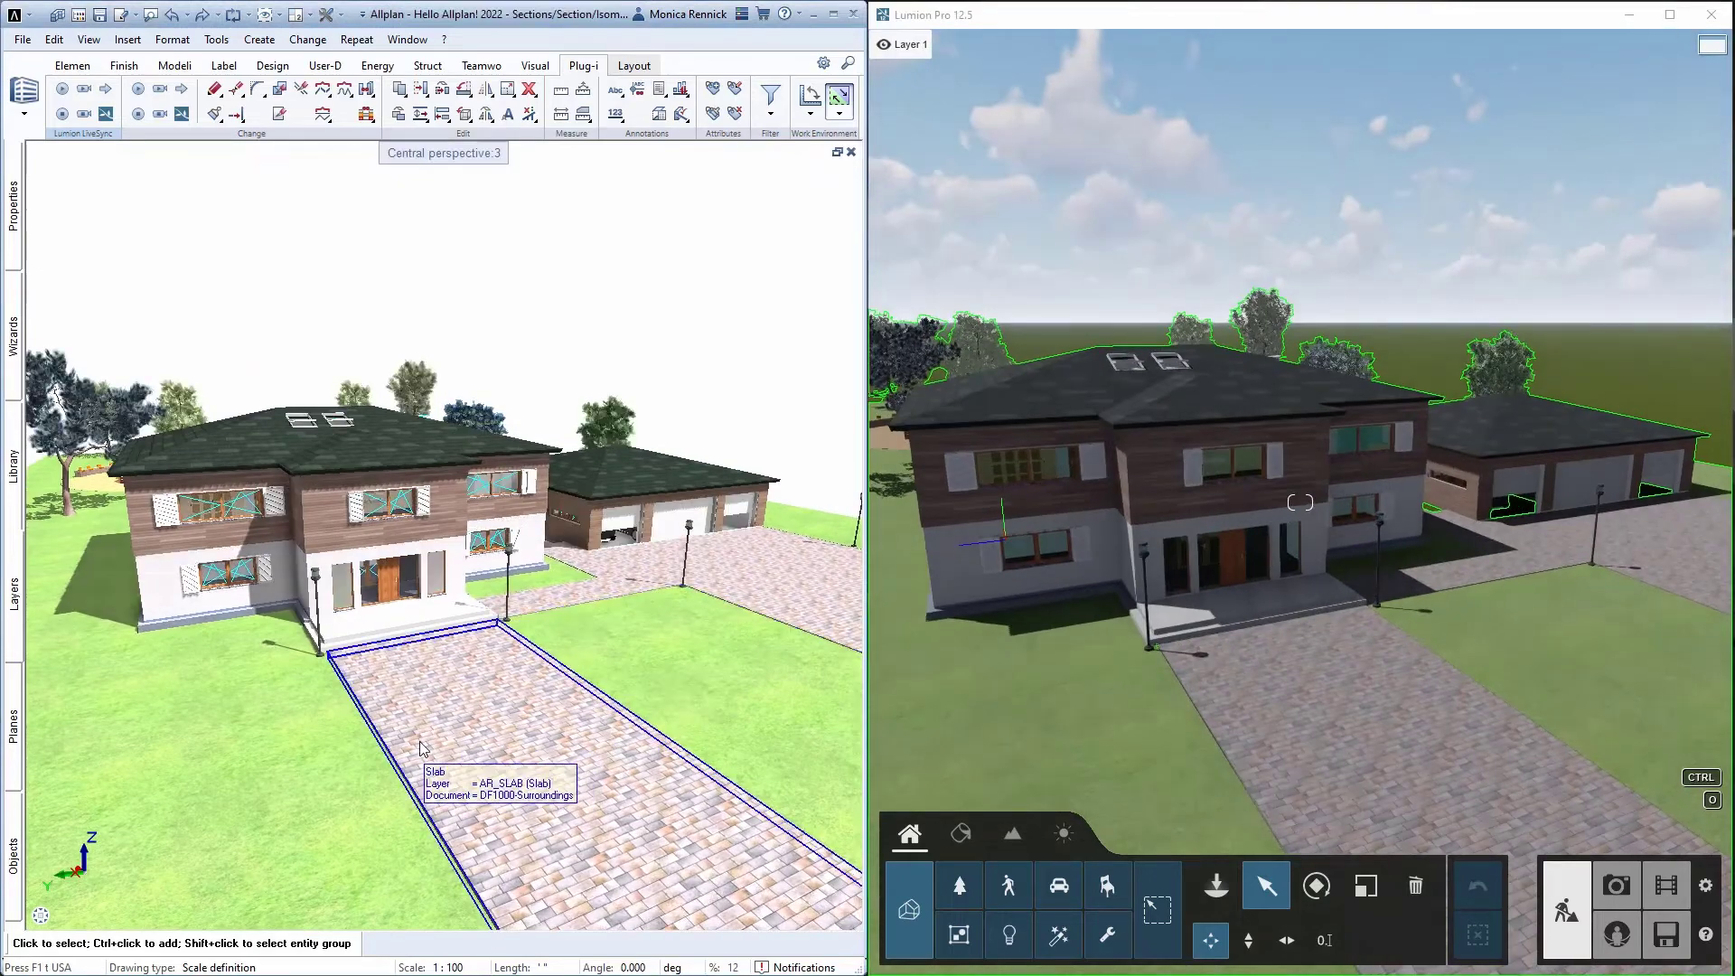
left_click(104, 916)
mouse_move(236, 809)
left_mouse_down()
mouse_move(578, 781)
mouse_move(652, 664)
left_mouse_up()
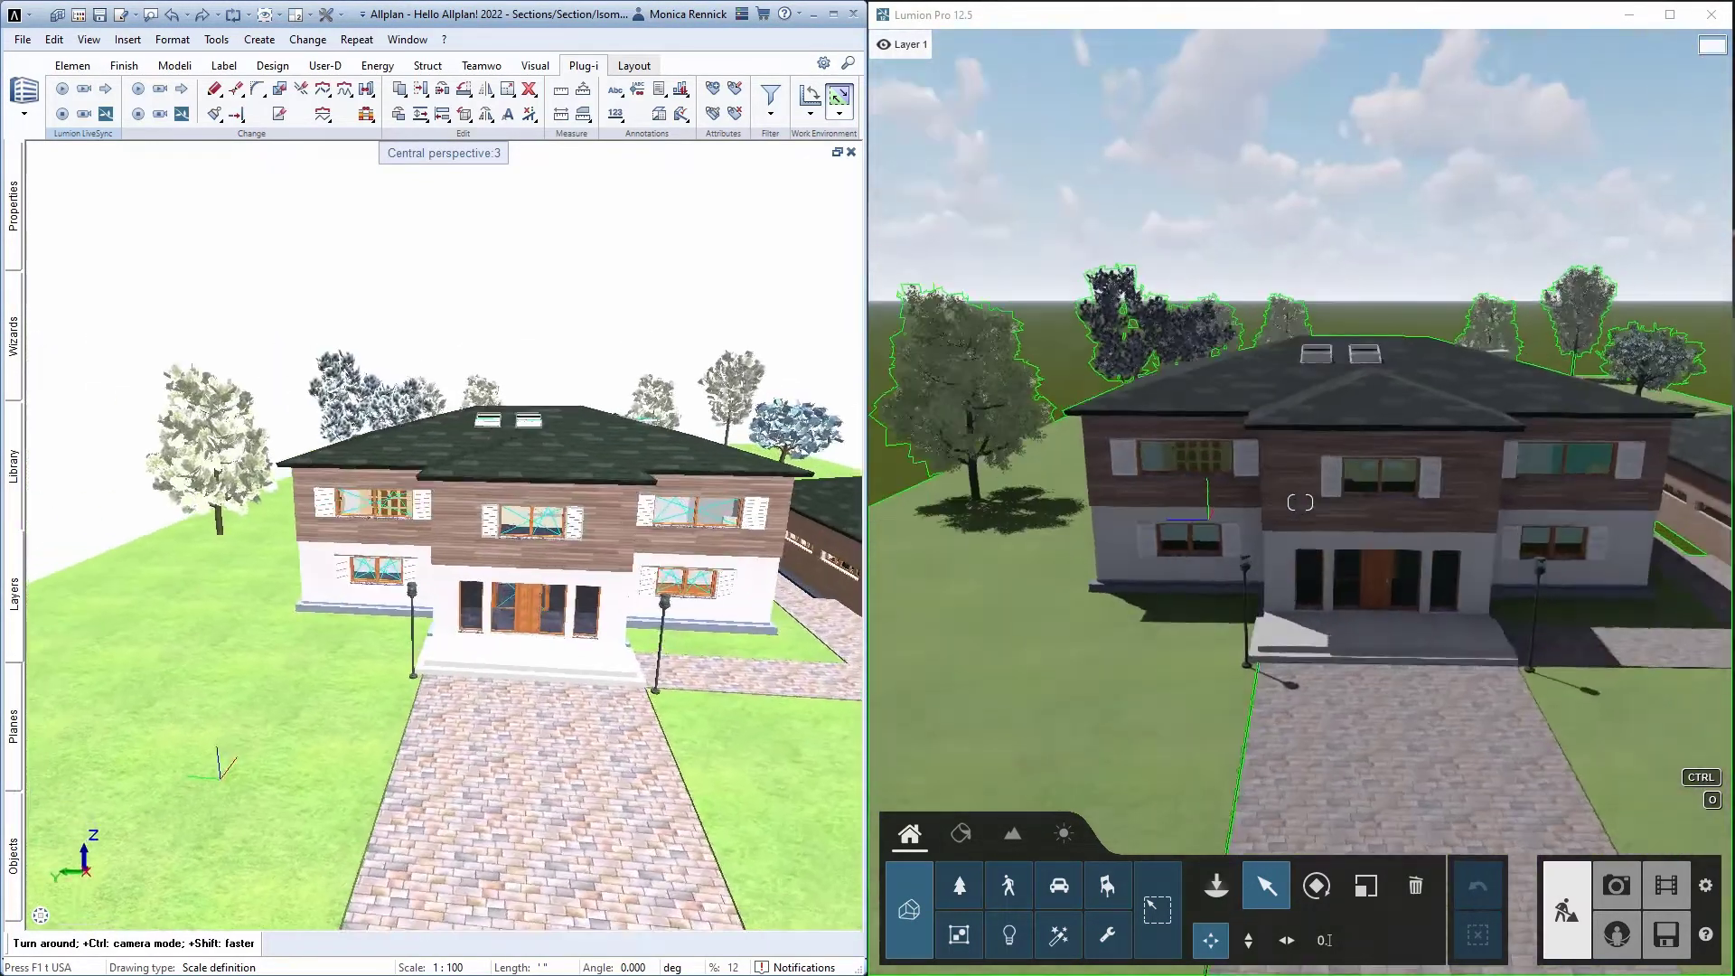
scroll(515, 626, "up", 2)
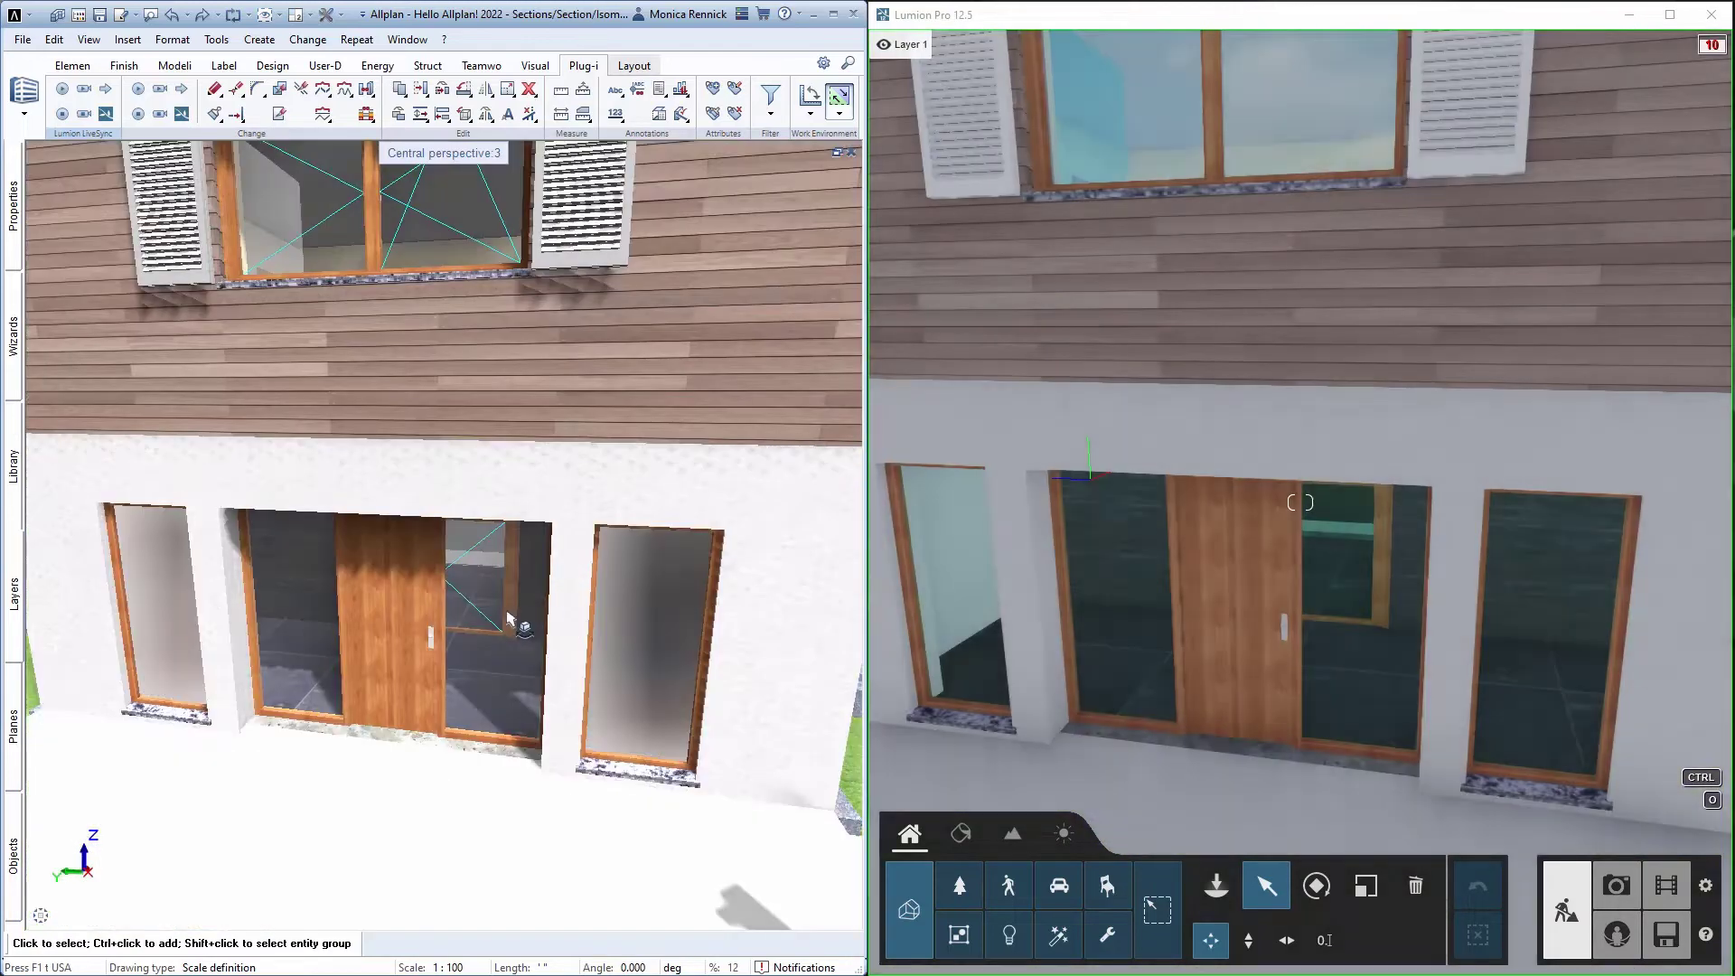
scroll(509, 631, "up", 2)
scroll(367, 503, "up", 2)
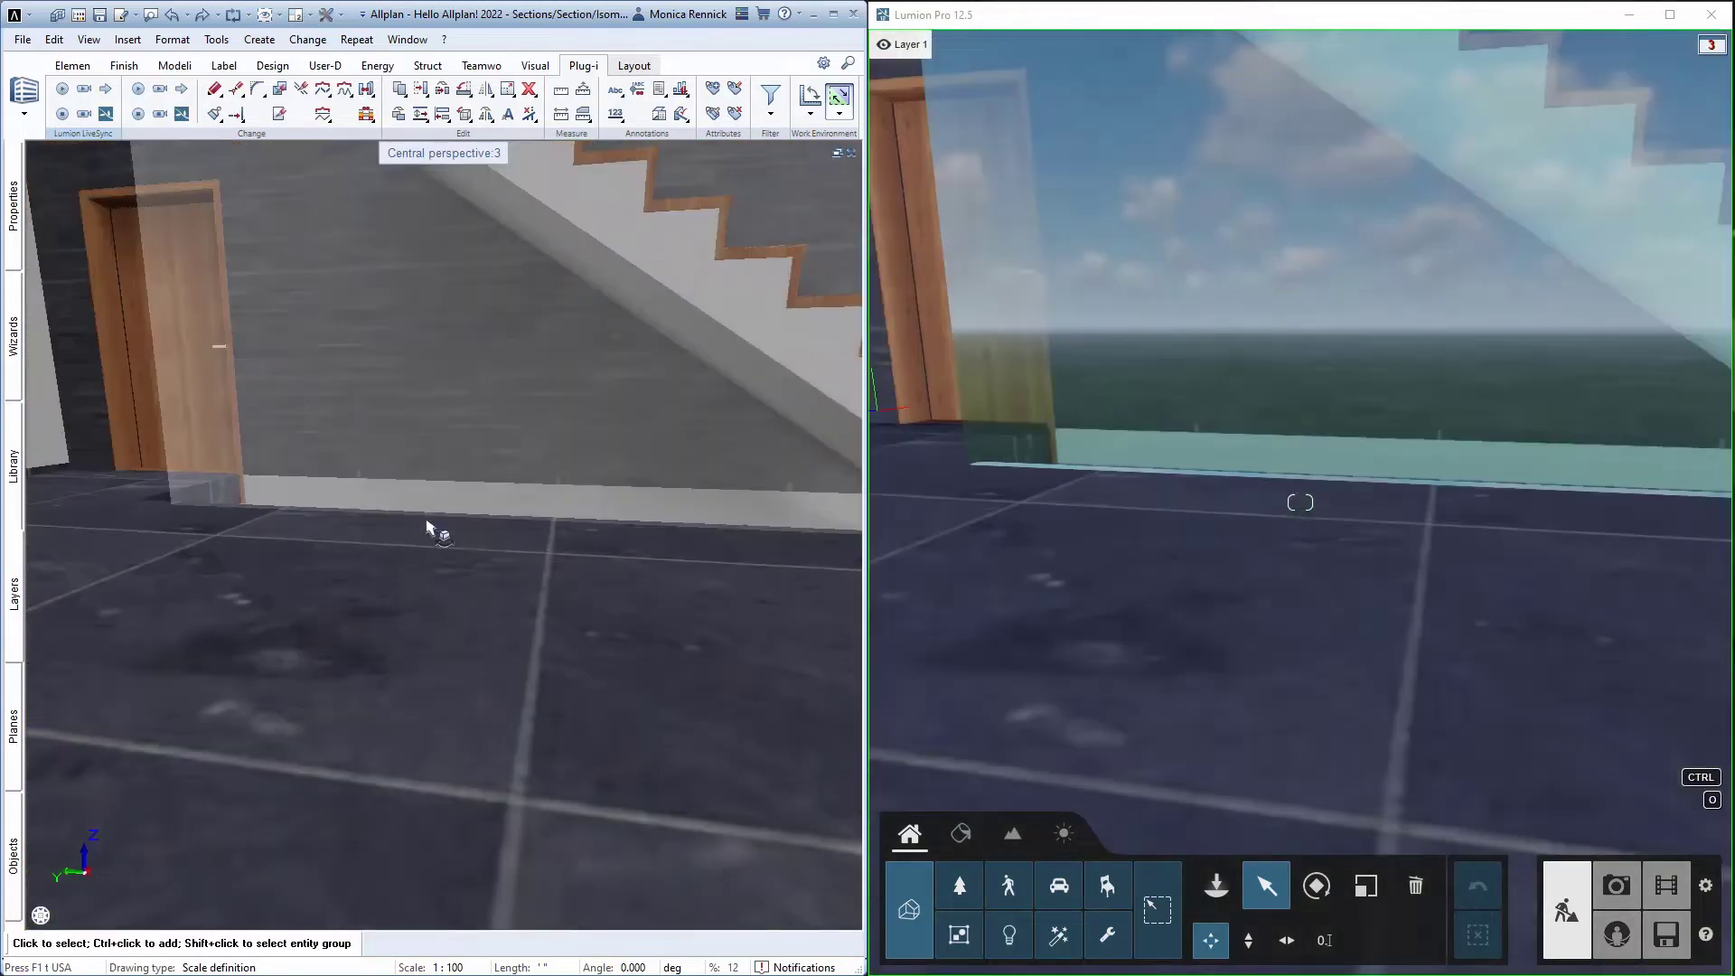
mouse_move(433, 524)
left_mouse_down()
mouse_move(501, 541)
mouse_move(581, 650)
left_mouse_up()
scroll(402, 540, "up", 2)
scroll(402, 539, "up", 3)
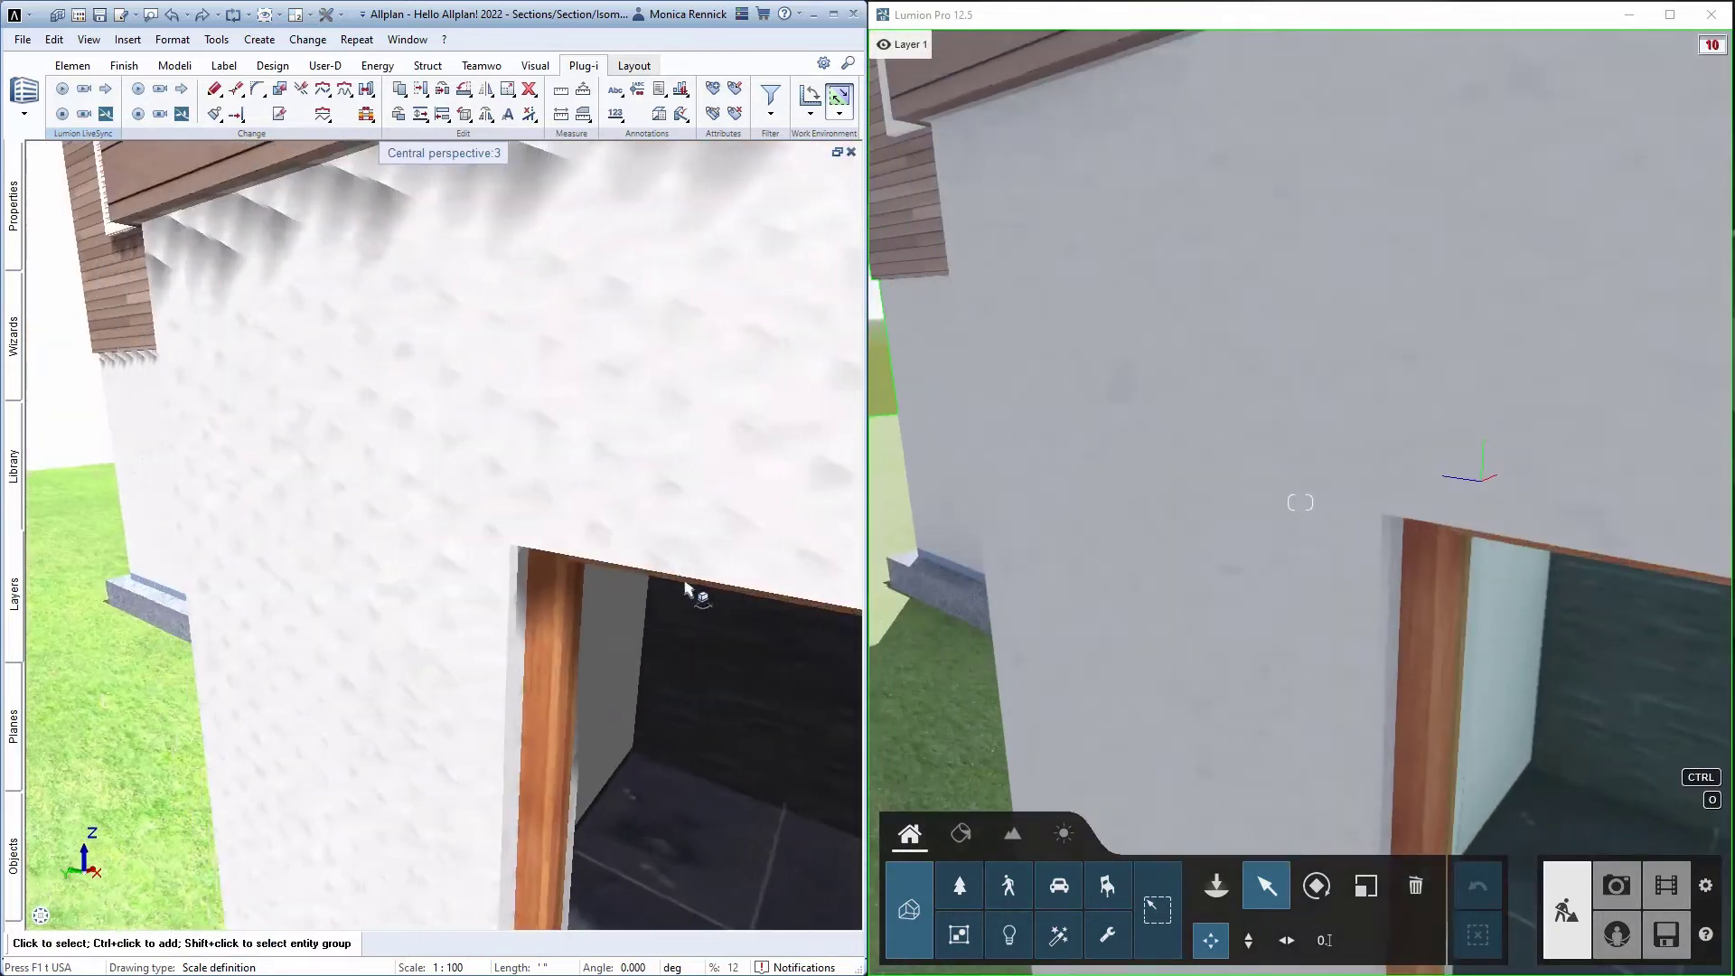
left_click_drag(690, 588, 573, 586)
scroll(401, 401, "up", 3)
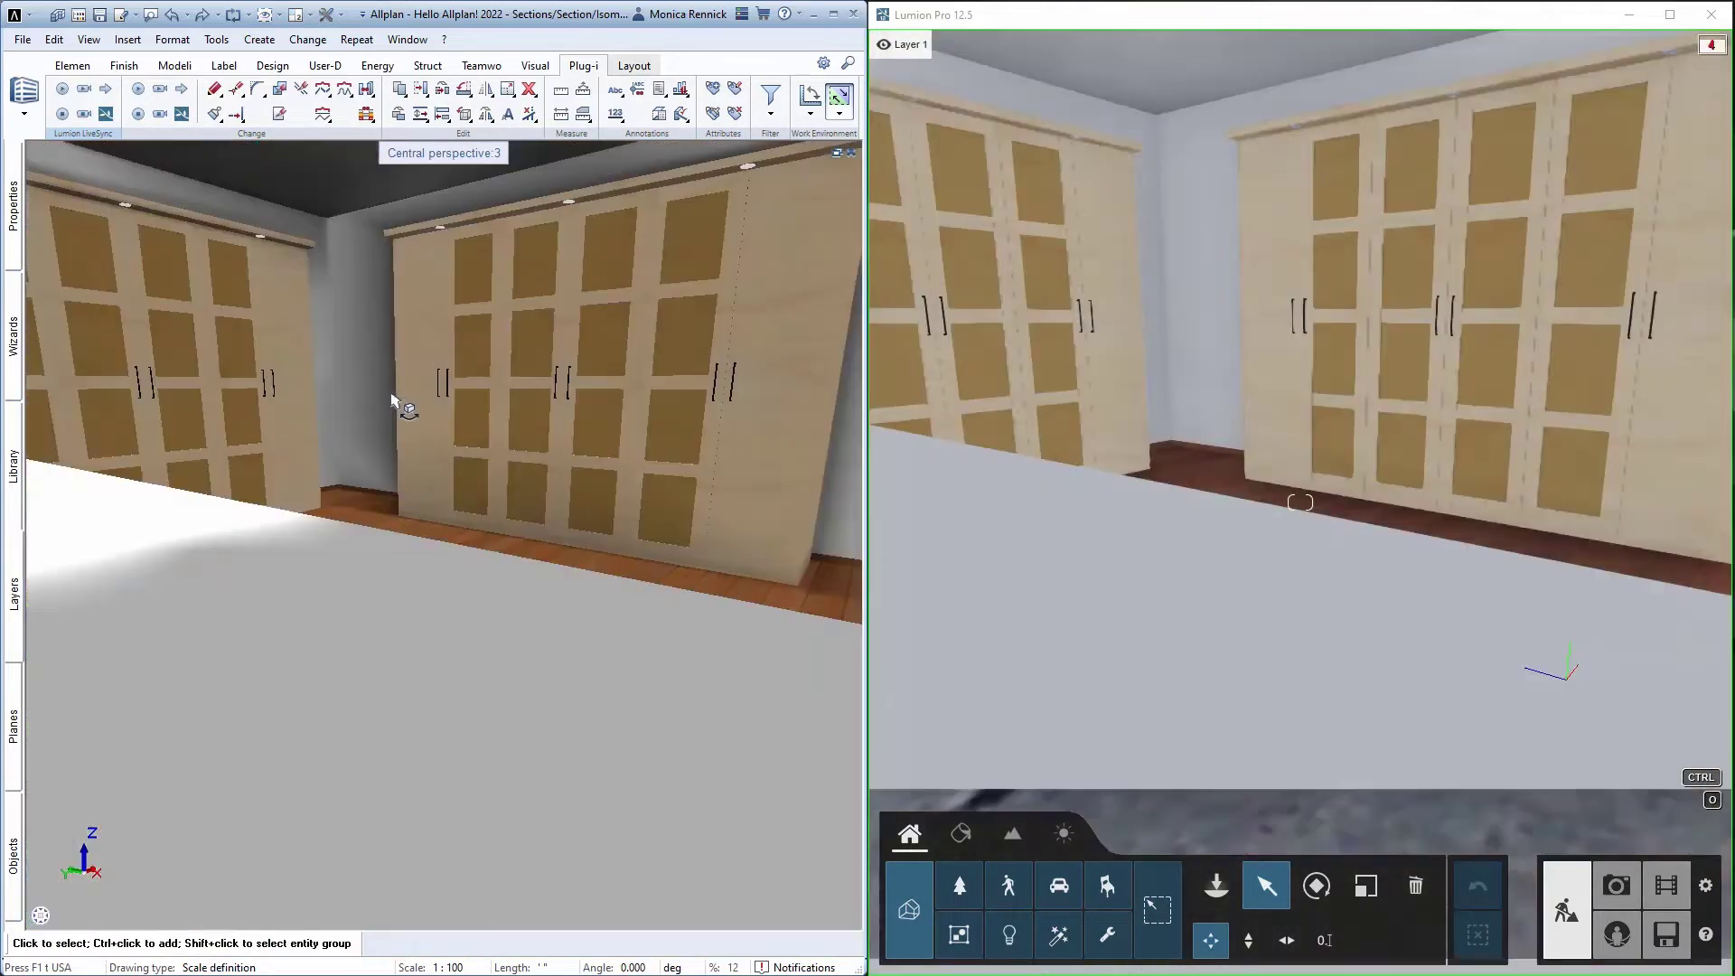
scroll(447, 447, "up", 2)
mouse_move(535, 508)
left_mouse_down()
mouse_move(573, 484)
mouse_move(456, 472)
left_mouse_up()
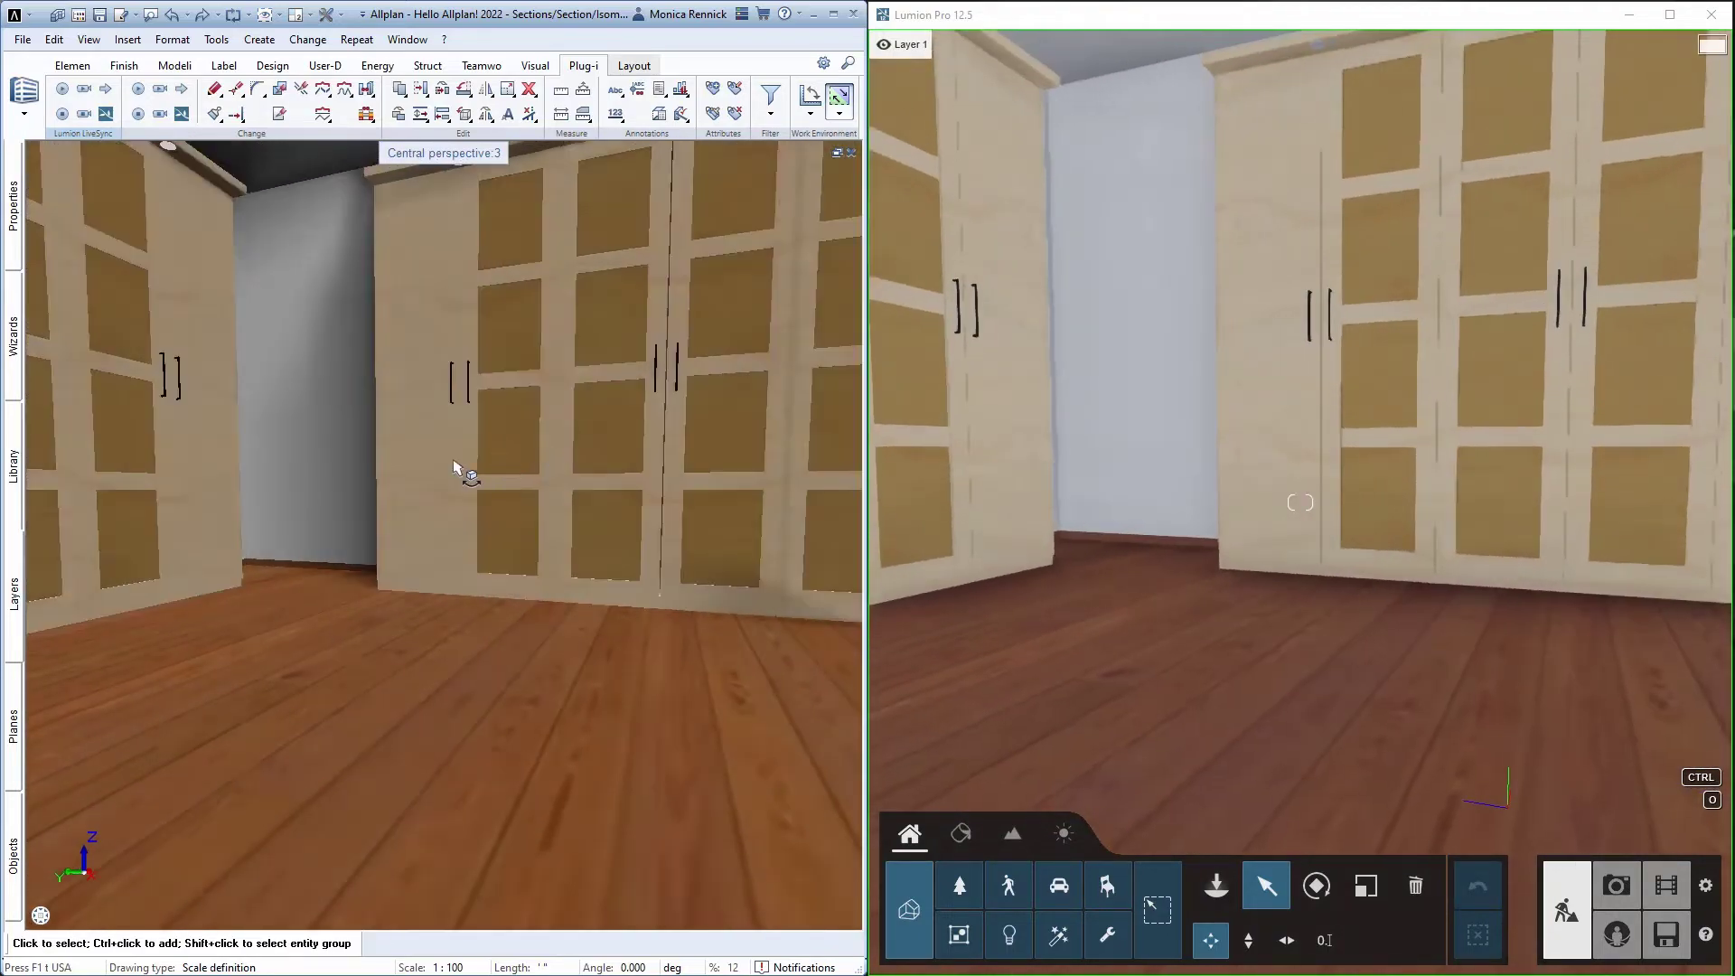
scroll(457, 481, "down", 3)
scroll(411, 529, "down", 3)
scroll(411, 528, "down", 3)
scroll(393, 543, "down", 3)
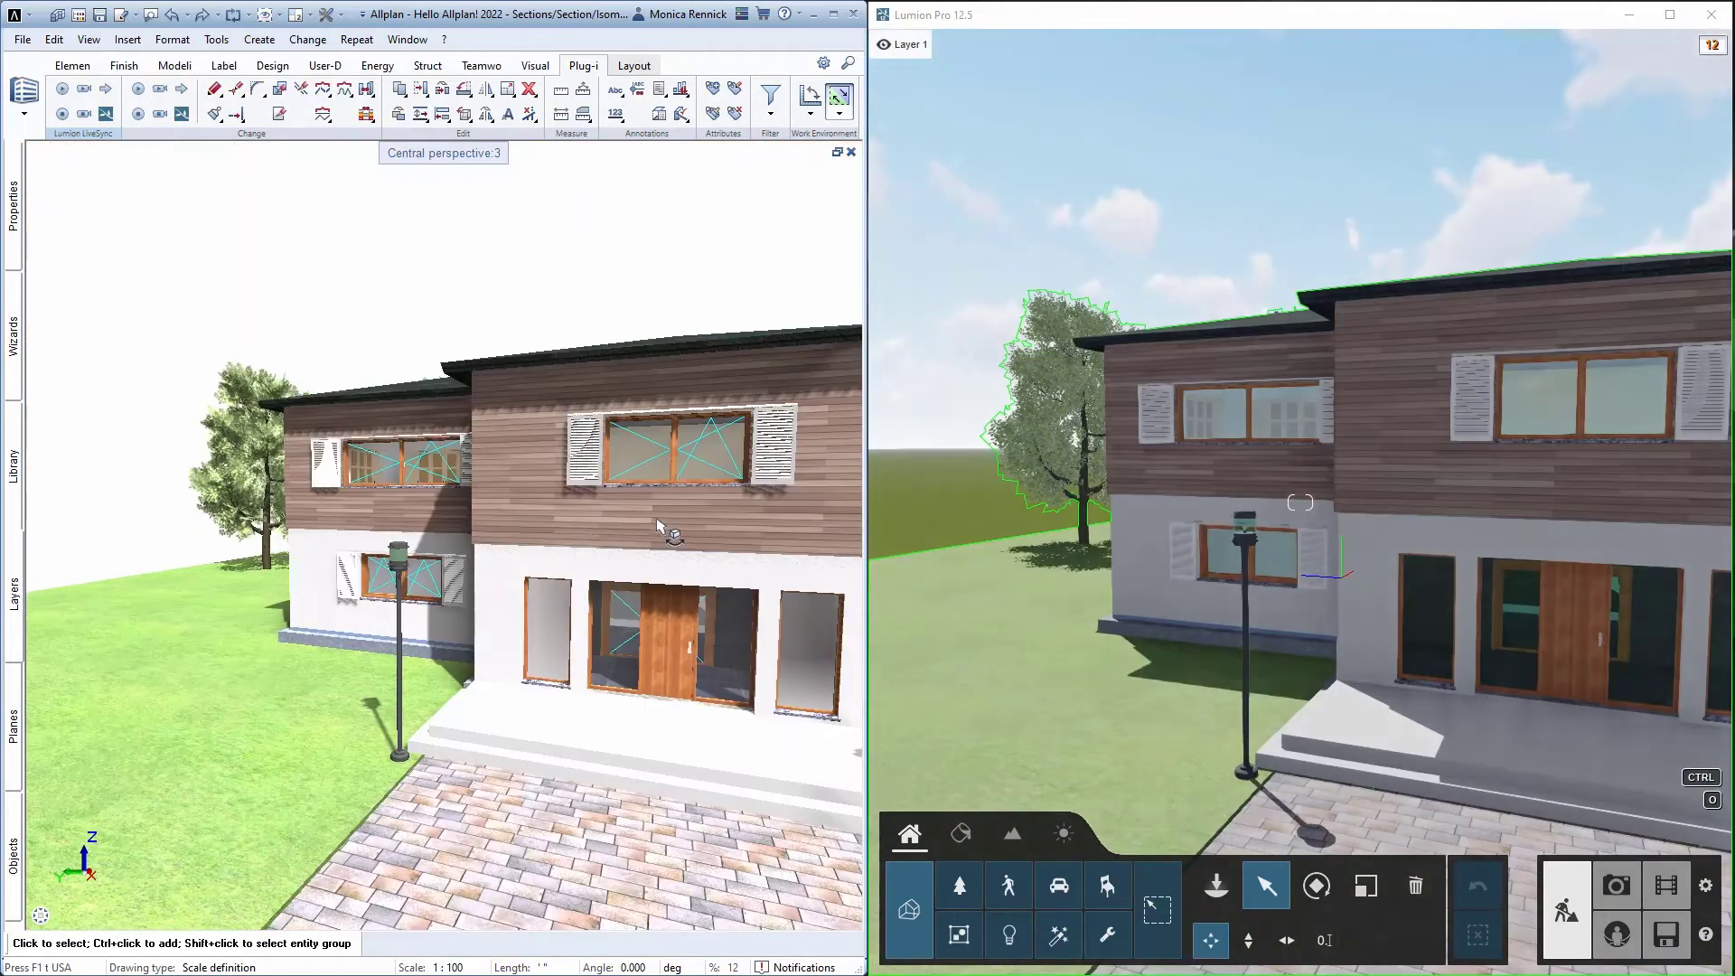
scroll(379, 598, "down", 3)
scroll(366, 660, "down", 1)
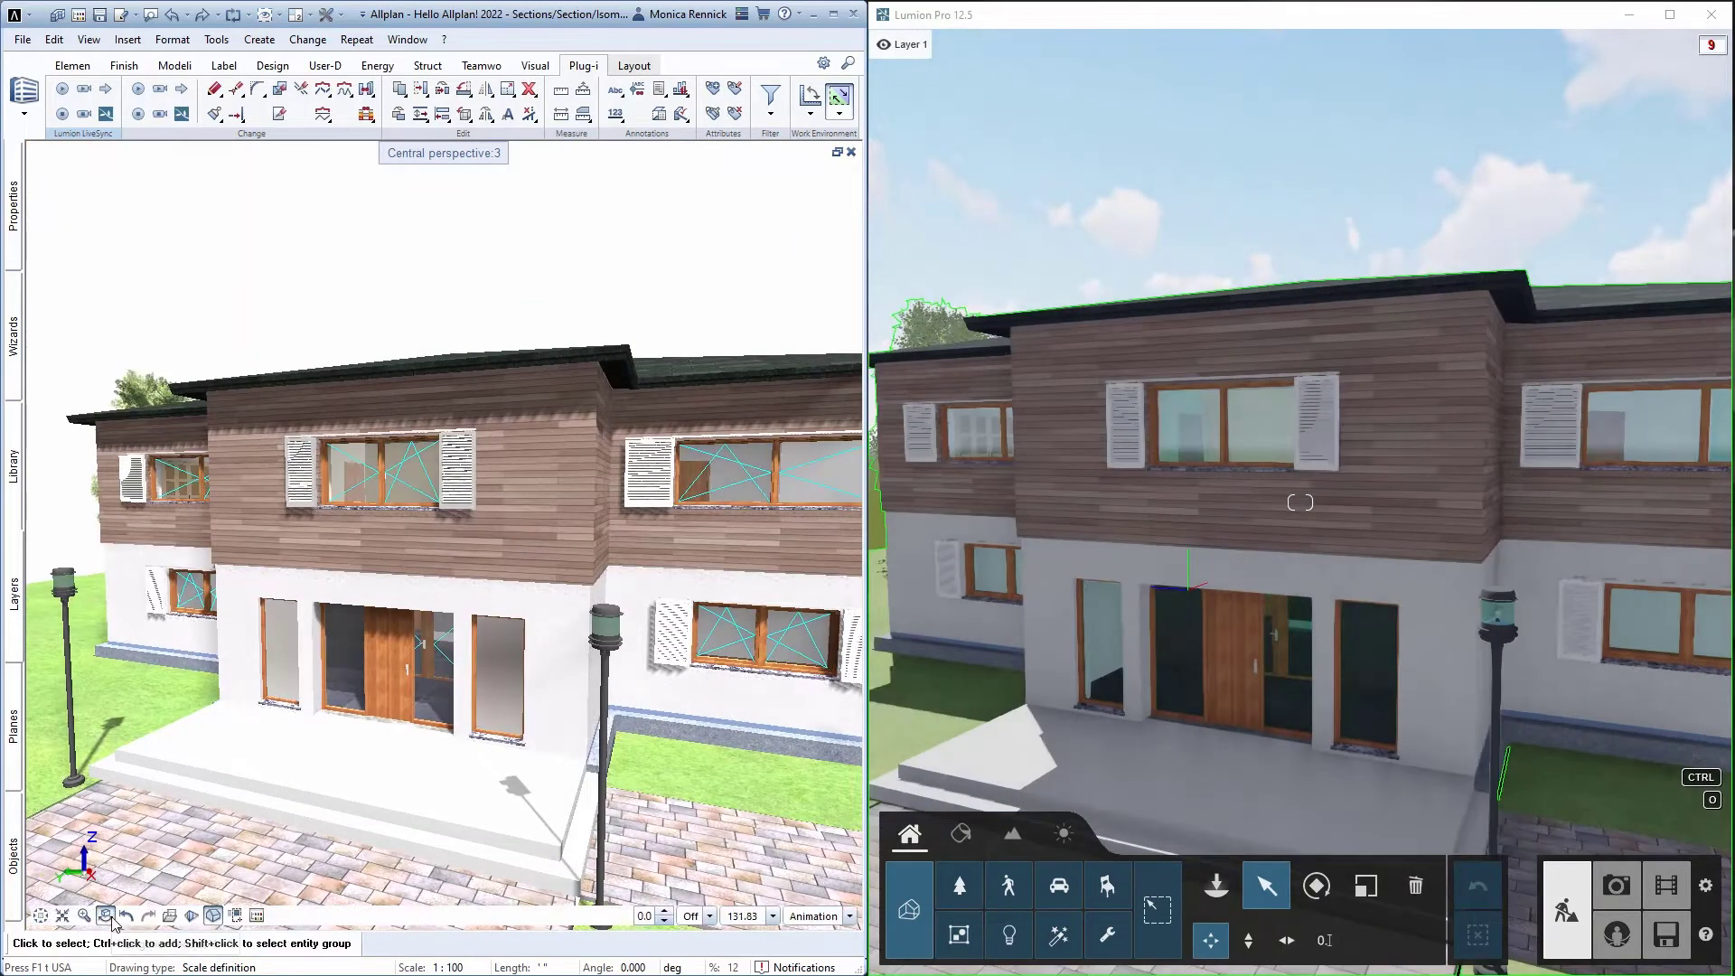
double_click(465, 499)
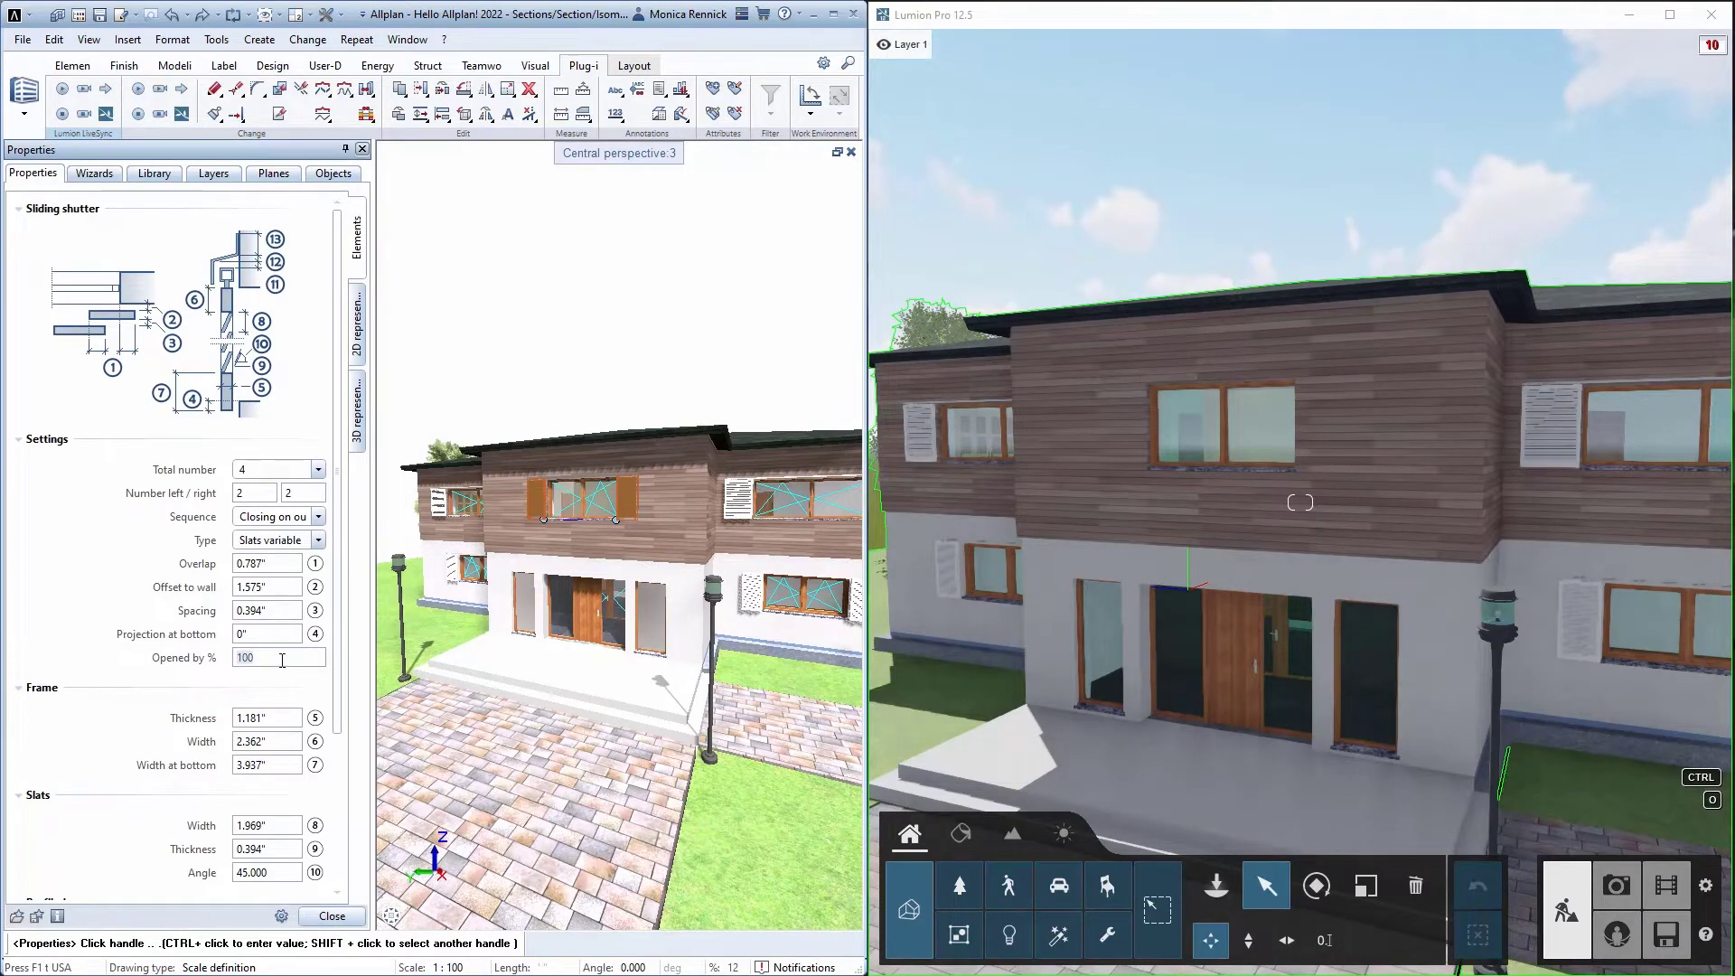
type("0")
Step: Set the upper-floor sliding shutter's 'Opened by %' to 0 and close its settings
key("Return")
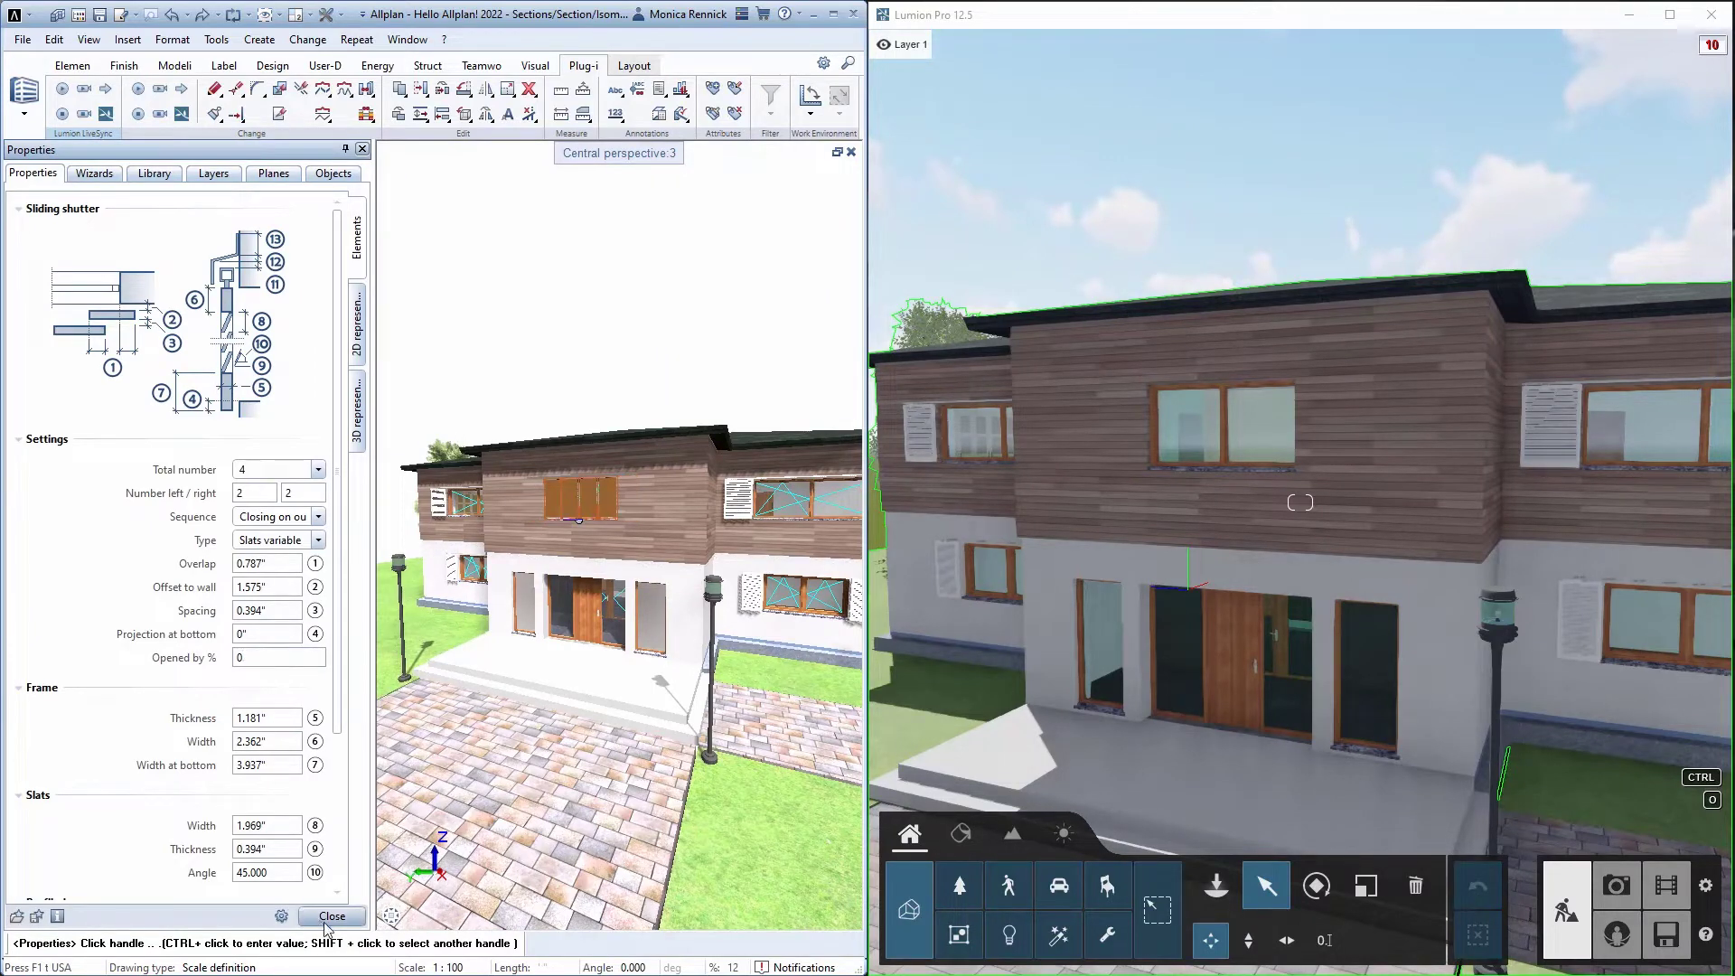
left_click(327, 919)
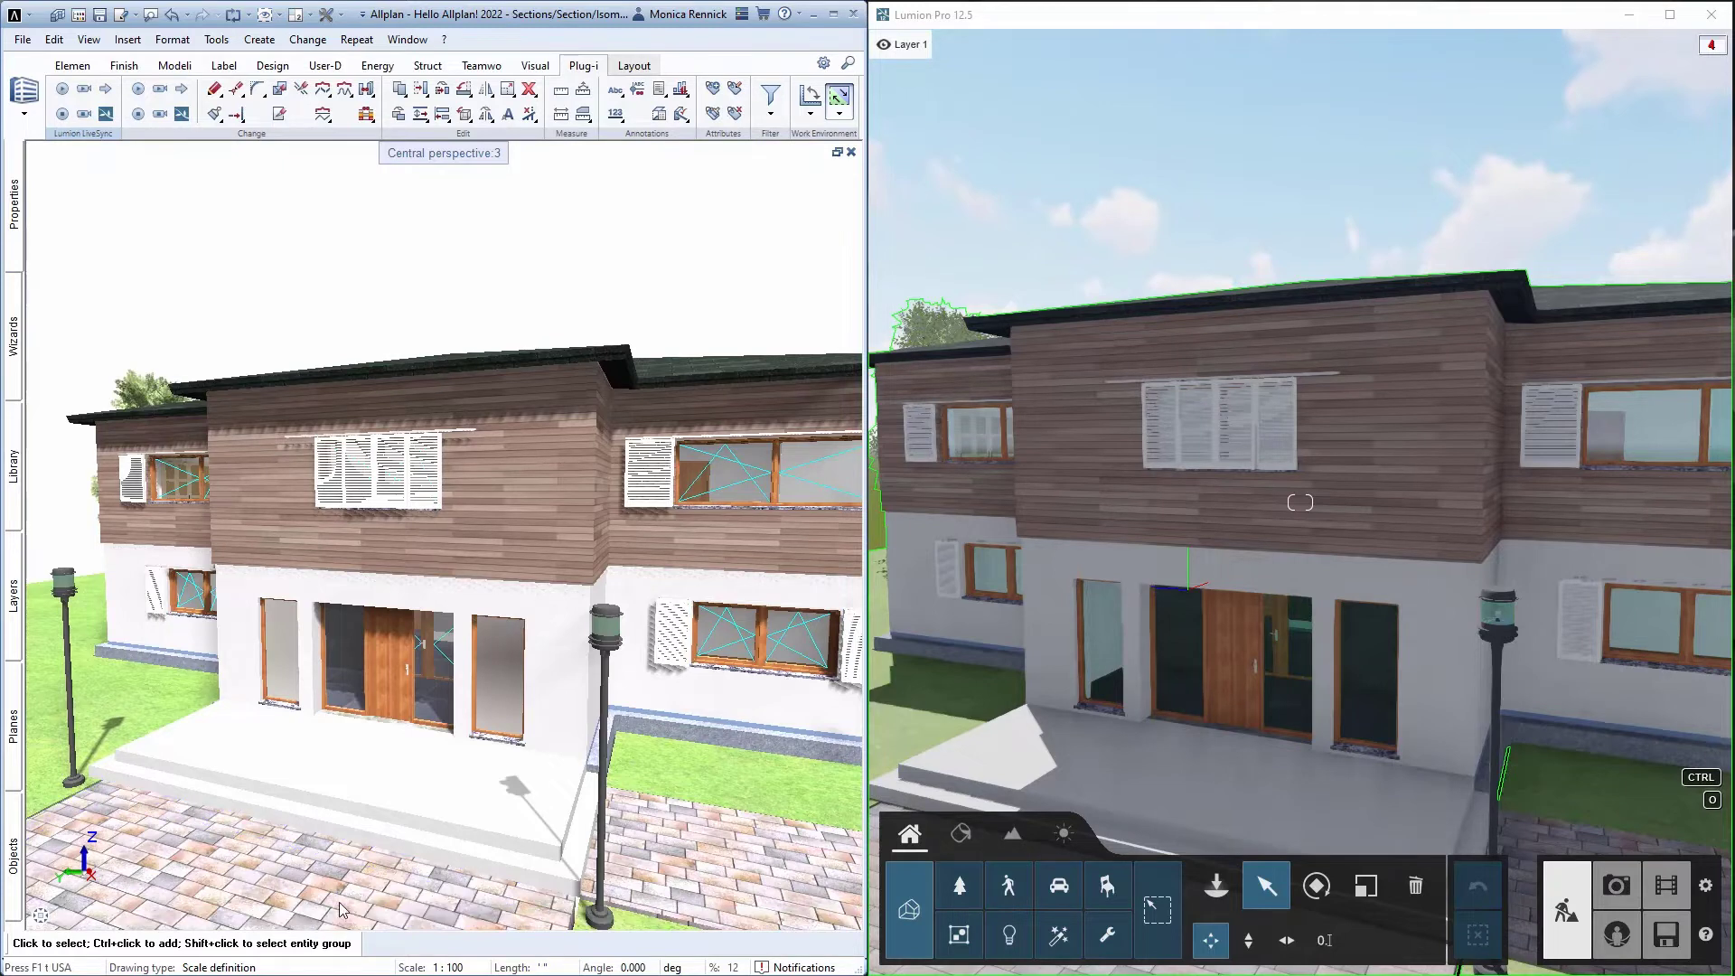
Step: Restore the multi-view layout showing the floor plan and stop LiveSync with Lumion
double_click(494, 157)
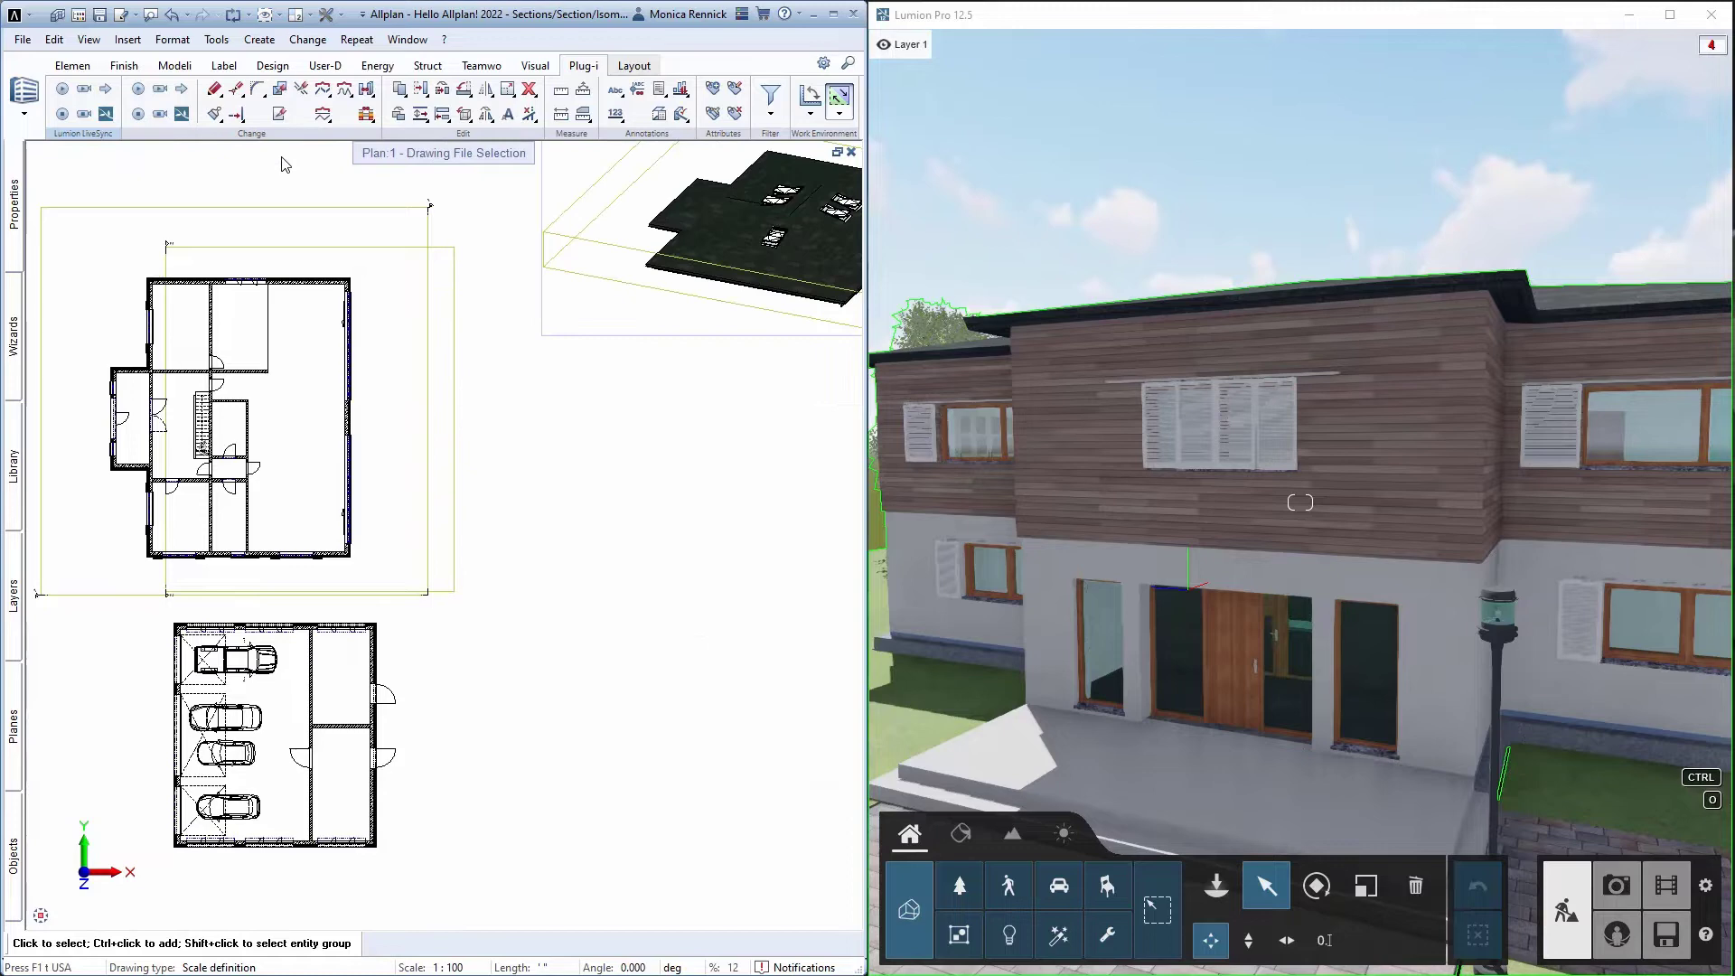
scroll(339, 447, "up", 2)
scroll(393, 530, "up", 2)
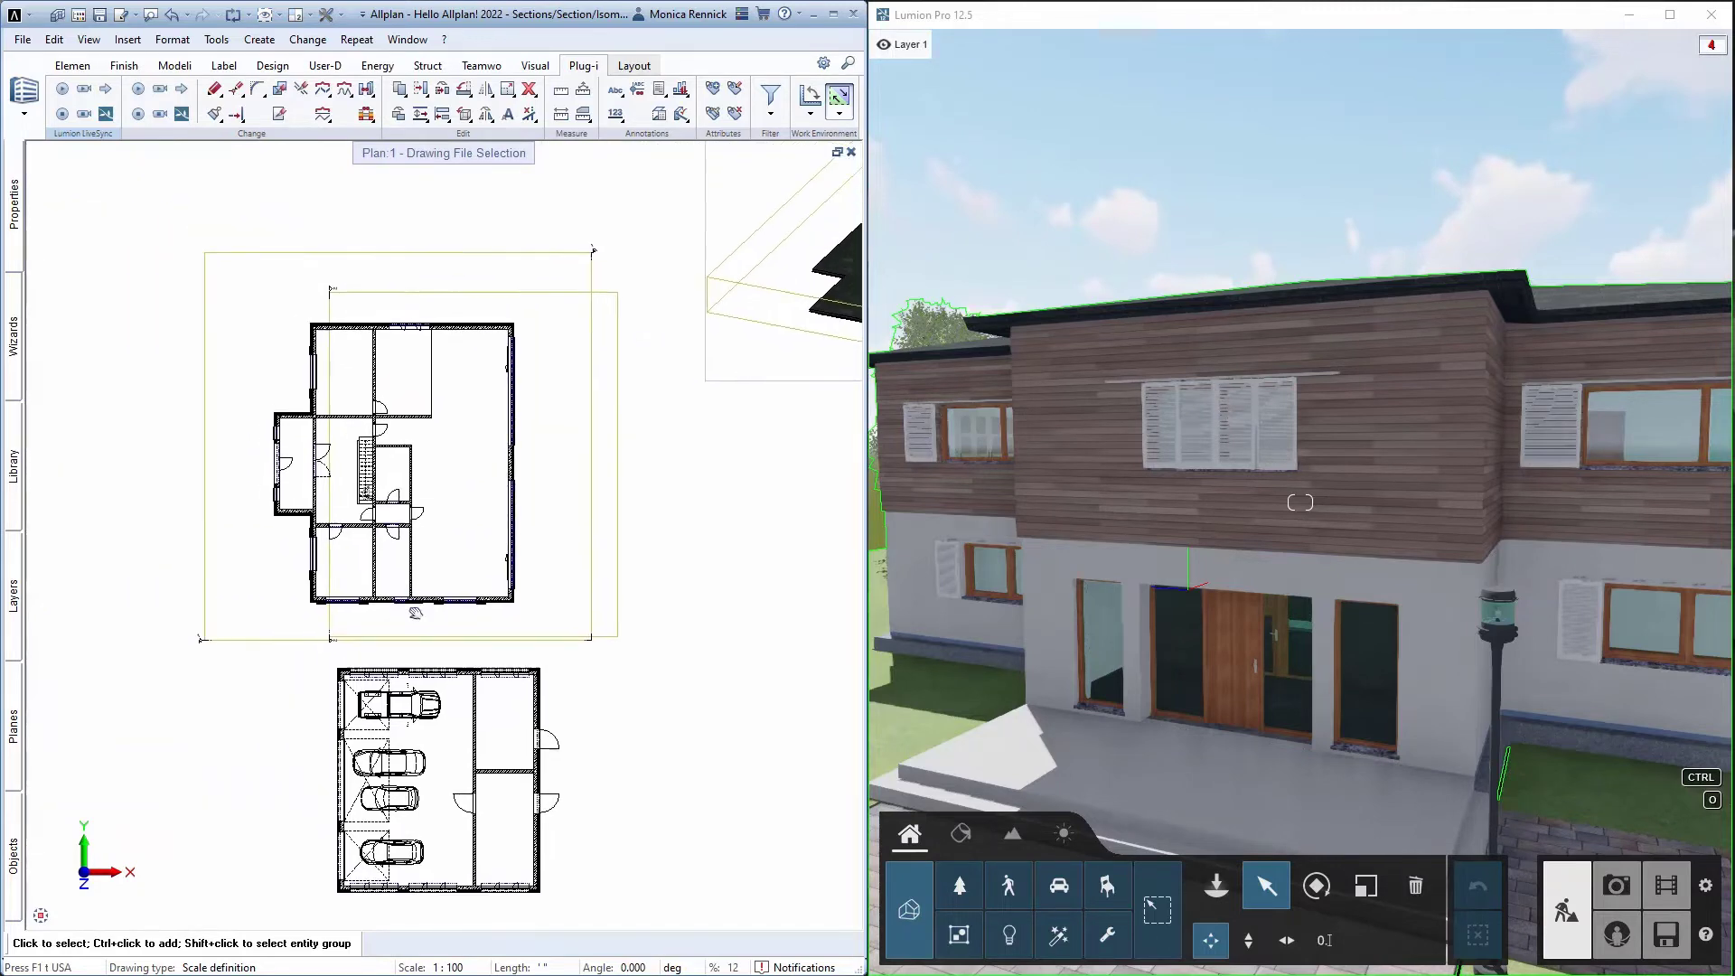
scroll(423, 575, "up", 2)
scroll(447, 562, "up", 2)
scroll(474, 549, "up", 1)
scroll(482, 552, "down", 1)
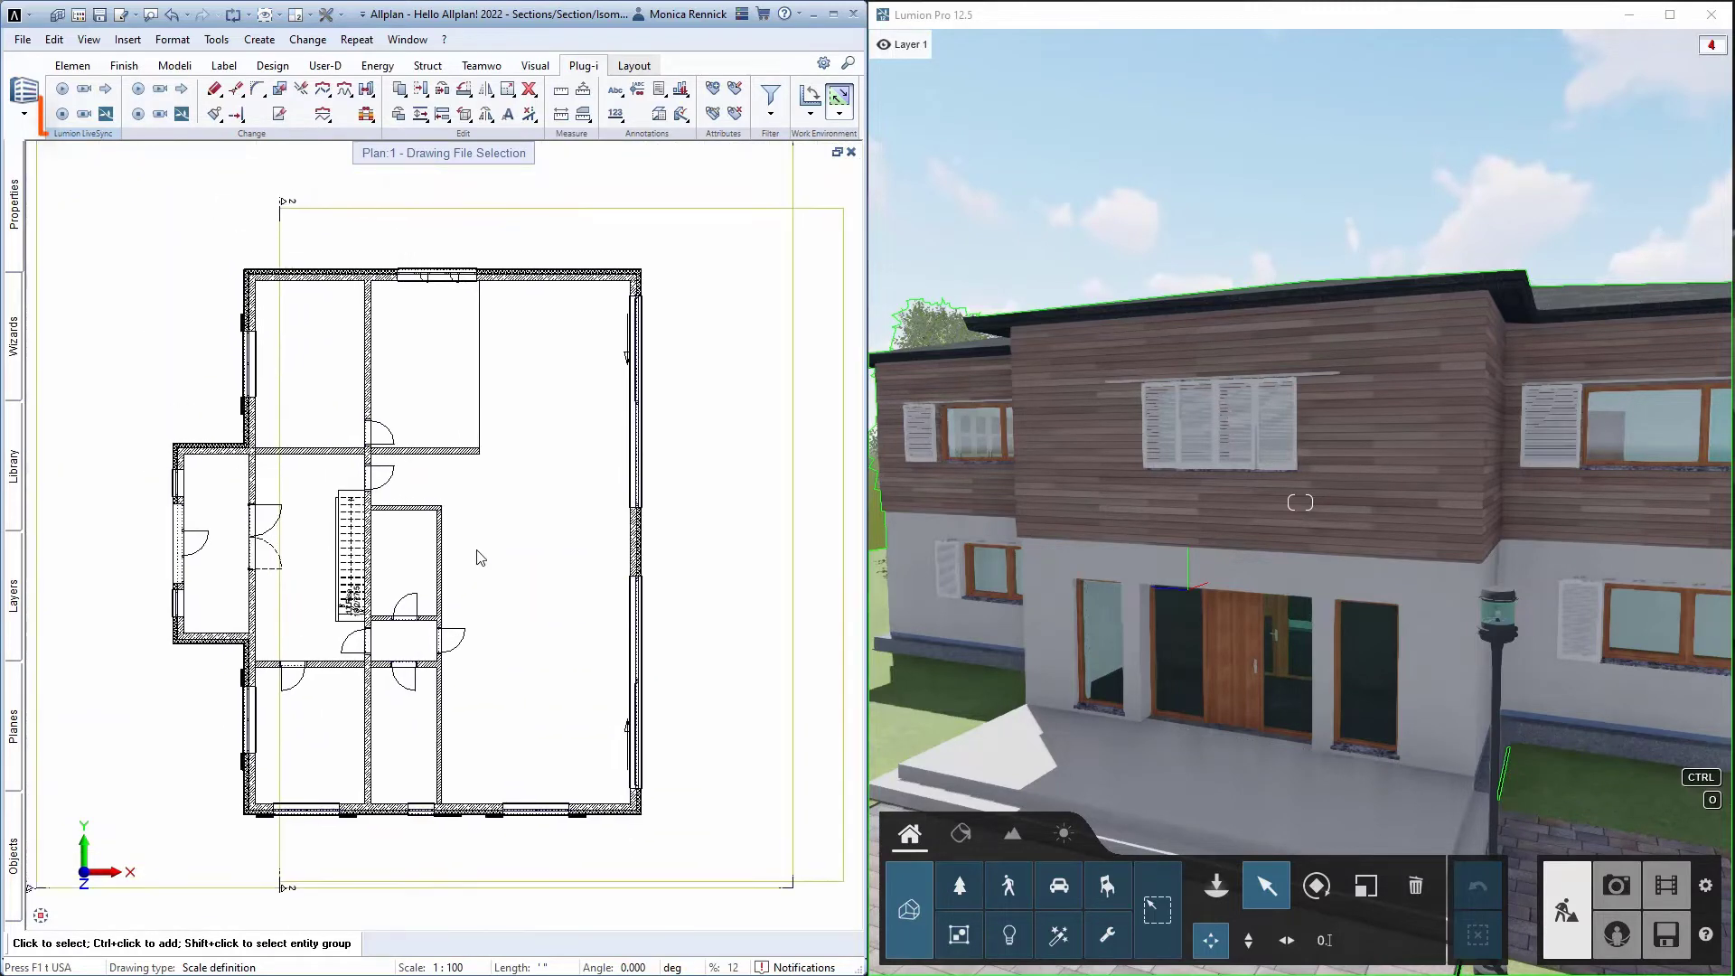
left_click(60, 117)
Step: Switch to the Modeling tools, then start and cancel a stretch of the bottom wall
left_click(183, 73)
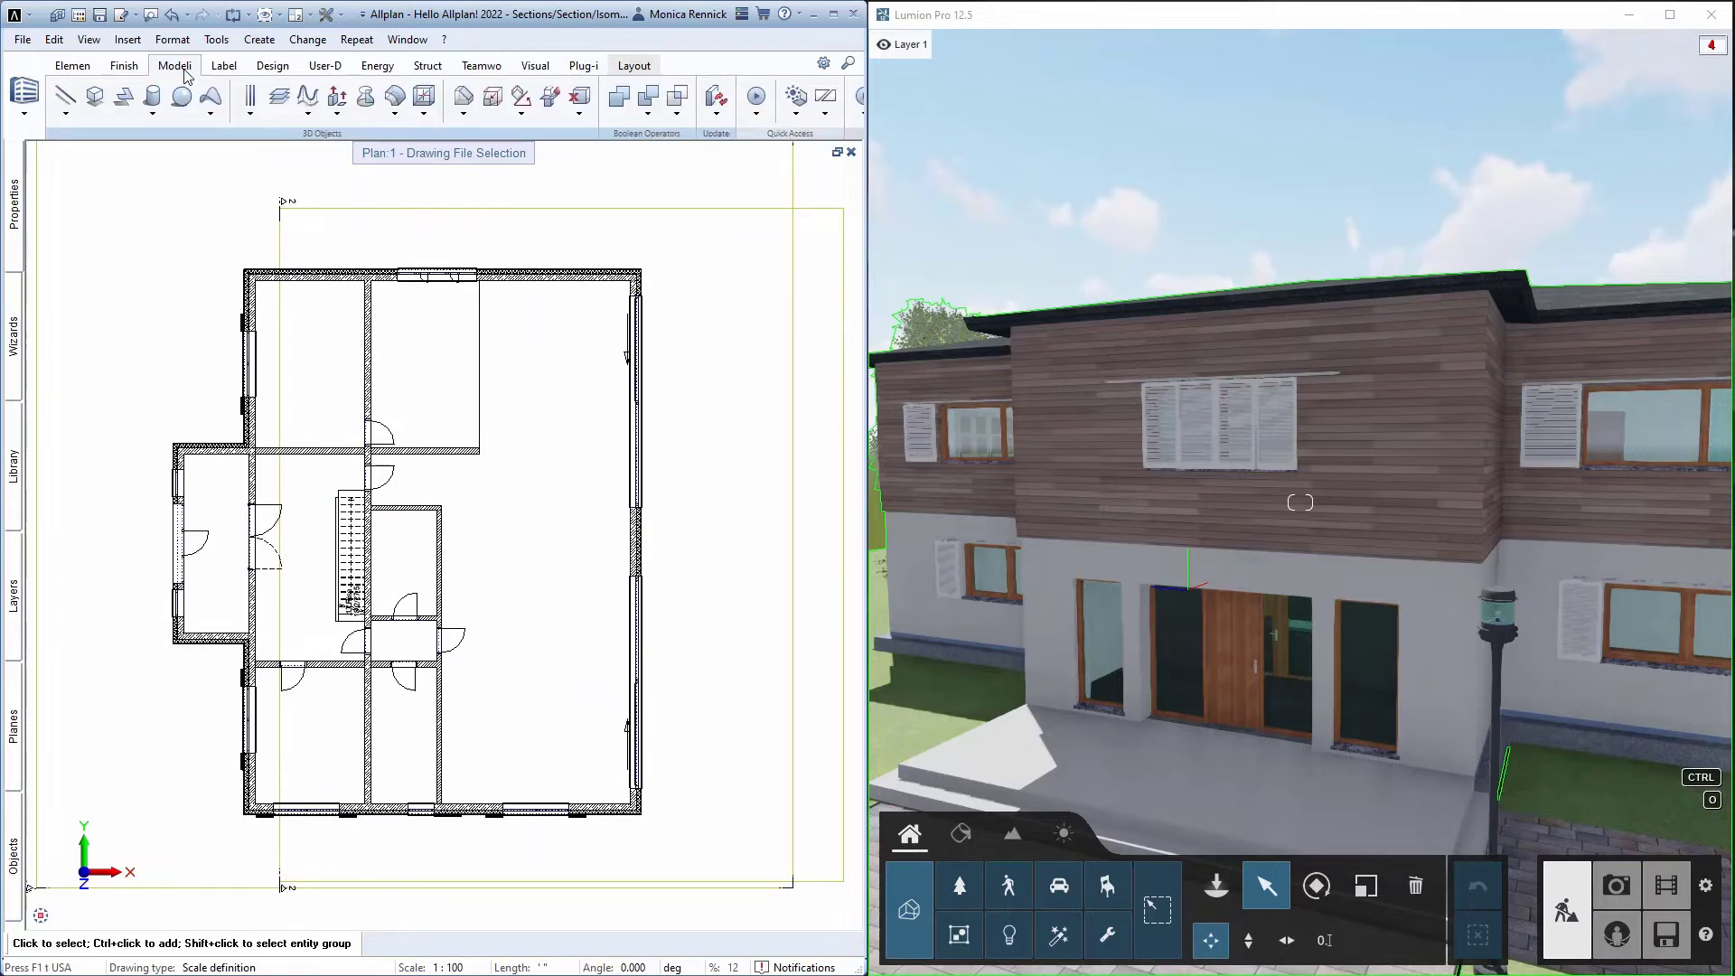
left_click_drag(465, 790, 582, 822)
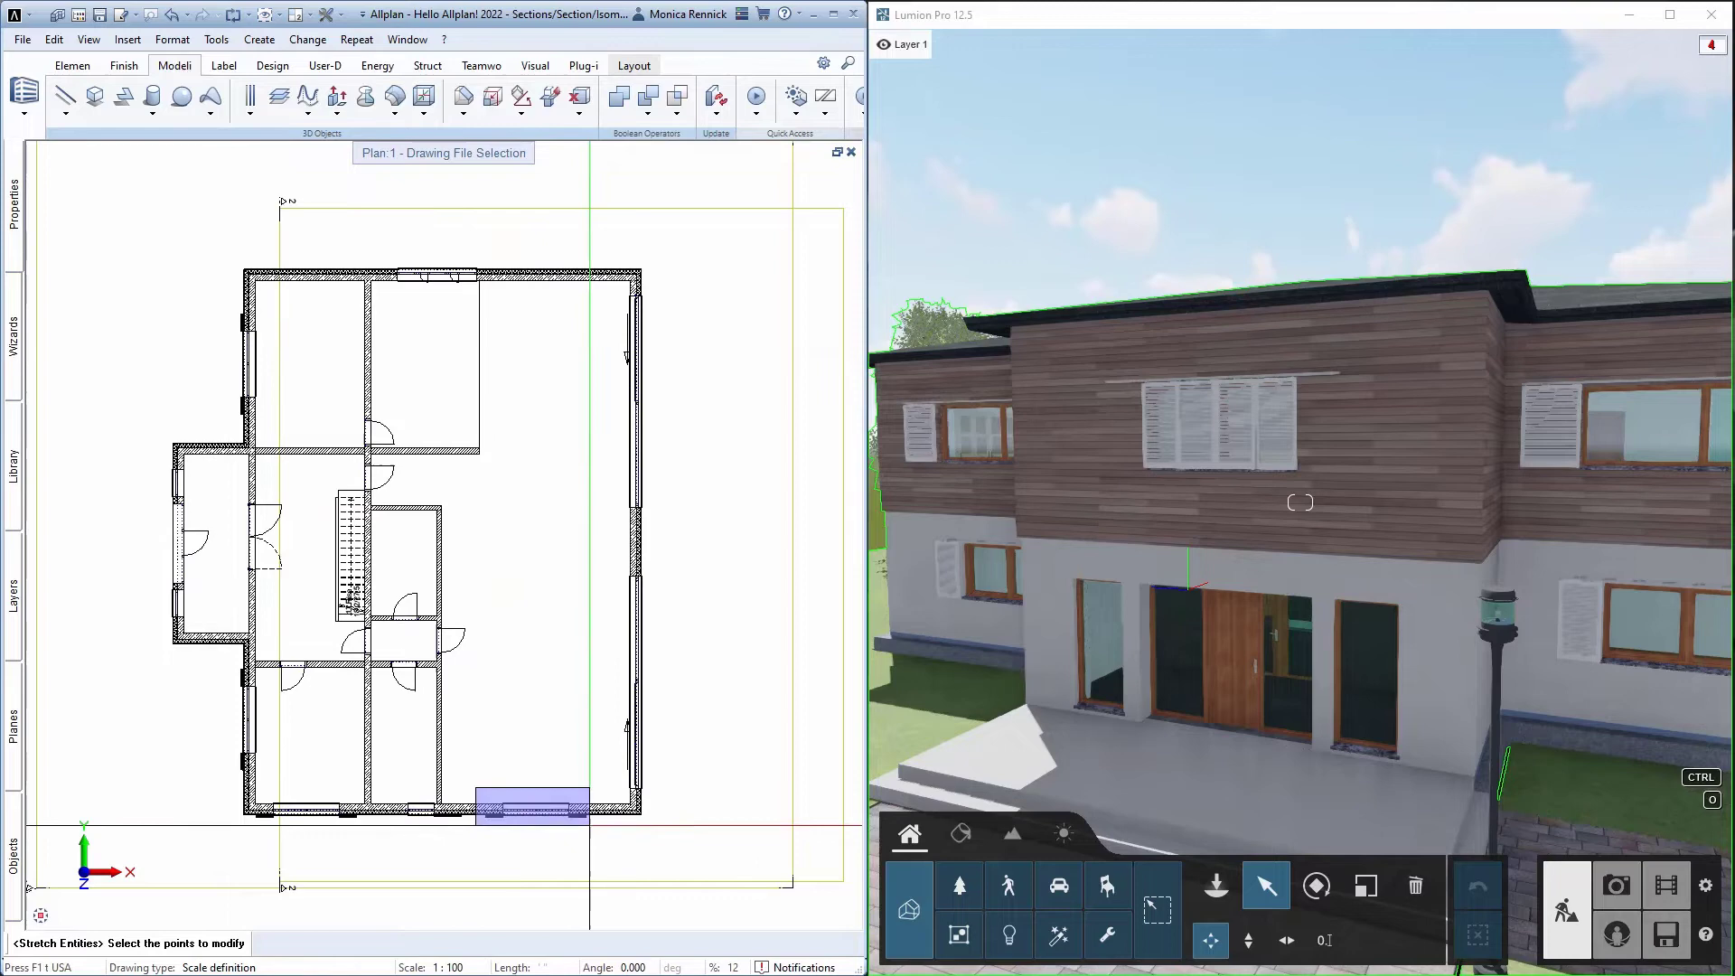
left_click(492, 849)
left_click(488, 840)
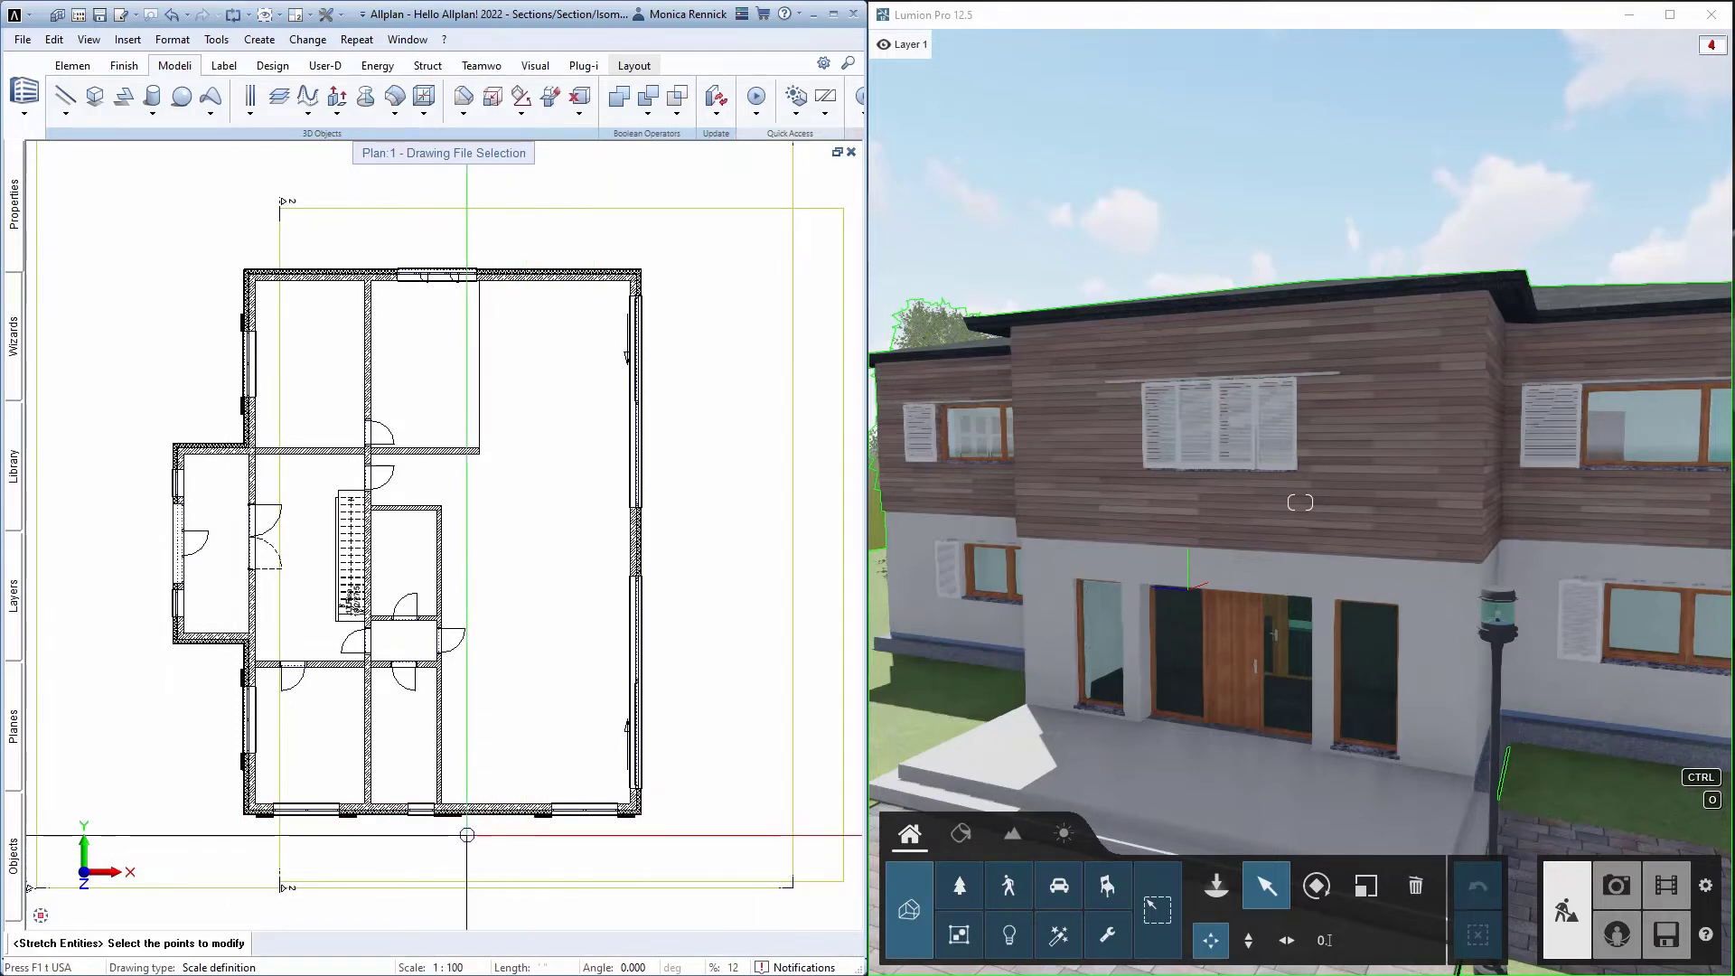
key("Escape")
scroll(447, 837, "up", 3)
Step: Copy the bottom-wall window to a new position along the wall
key("ctrl+c")
left_click_drag(375, 767, 453, 822)
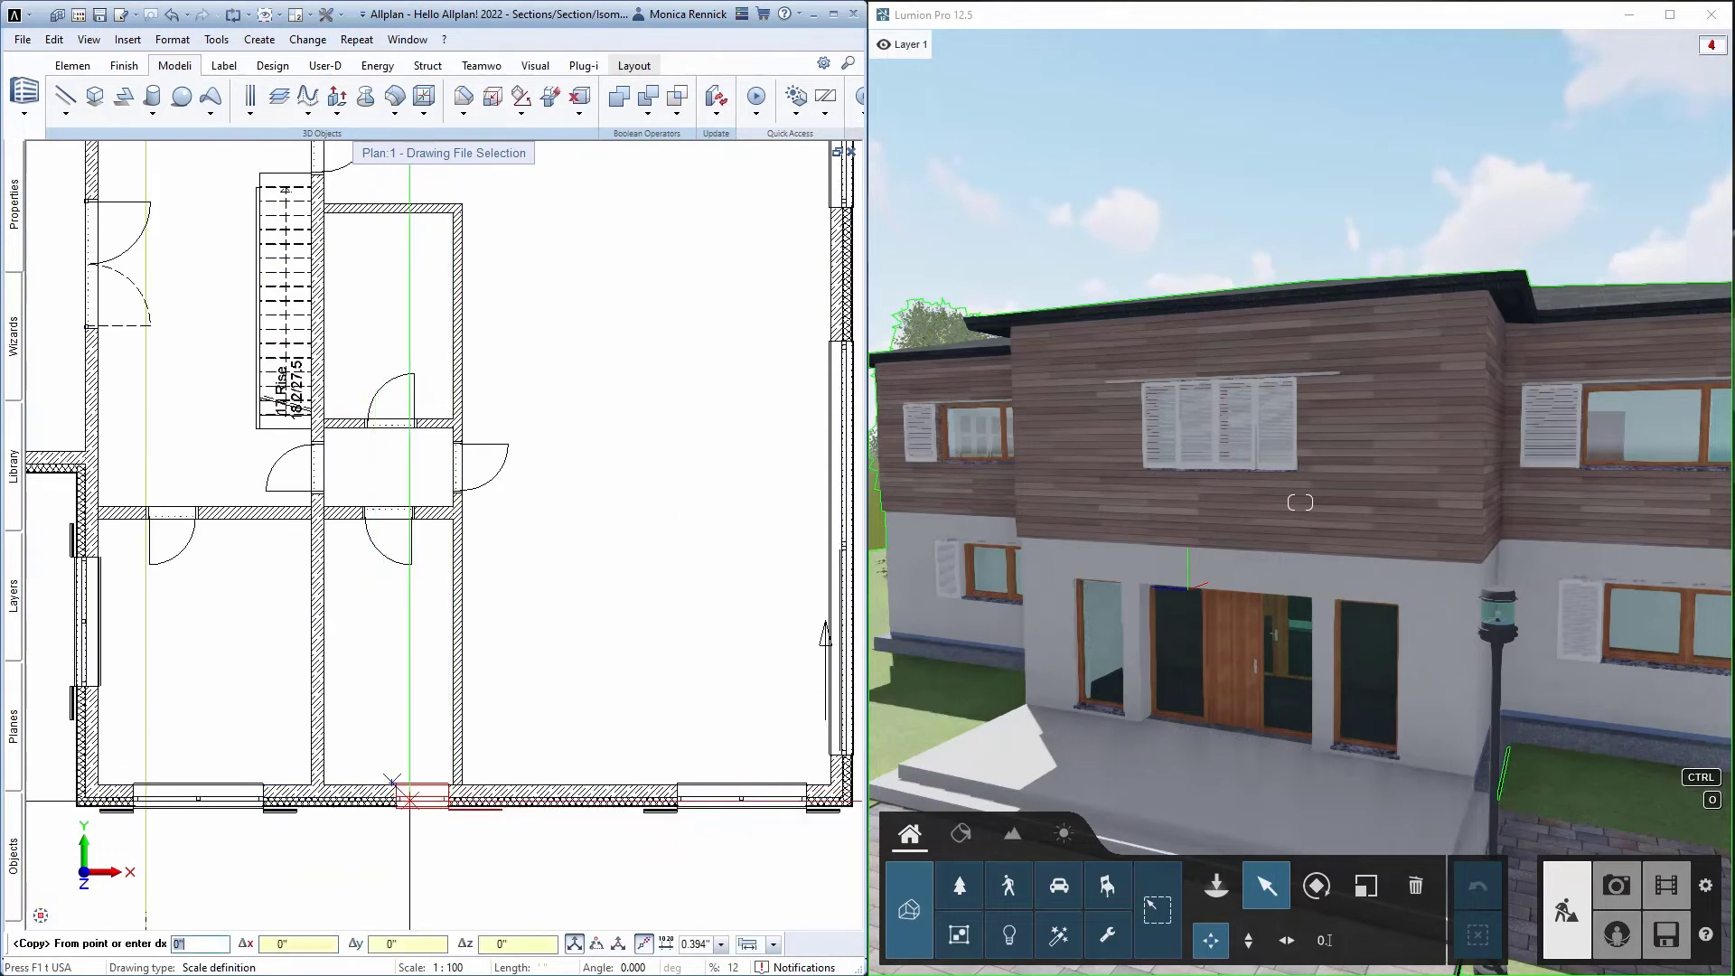
left_click(325, 785)
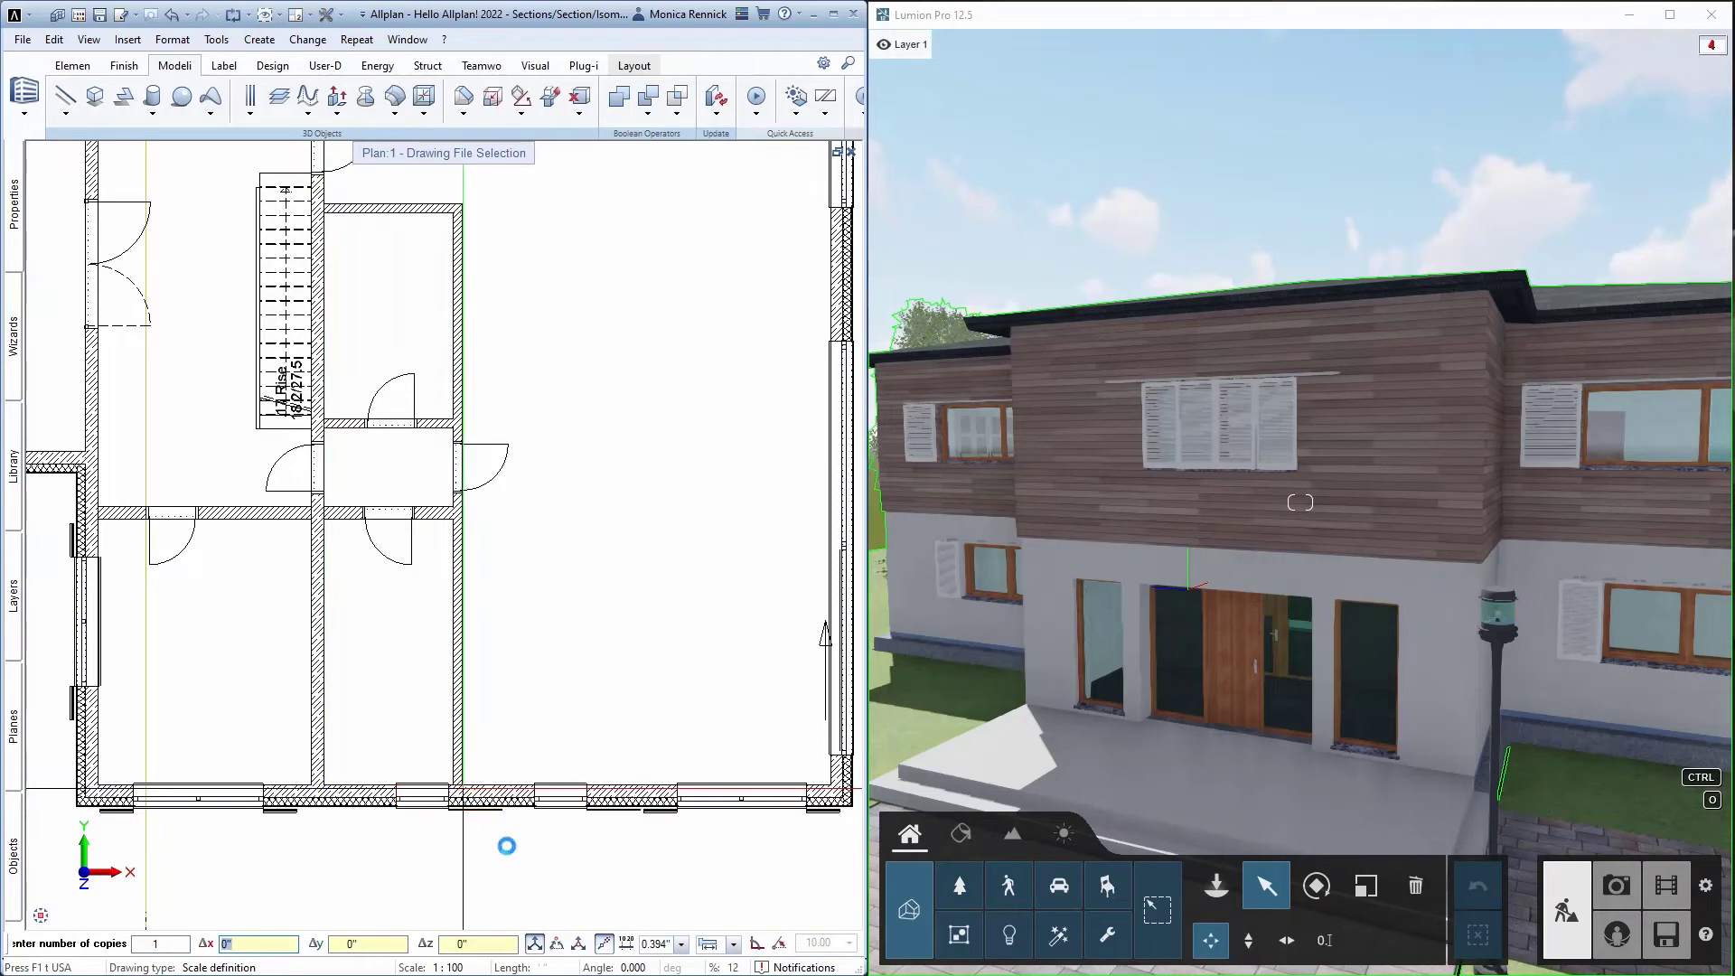
key("Escape")
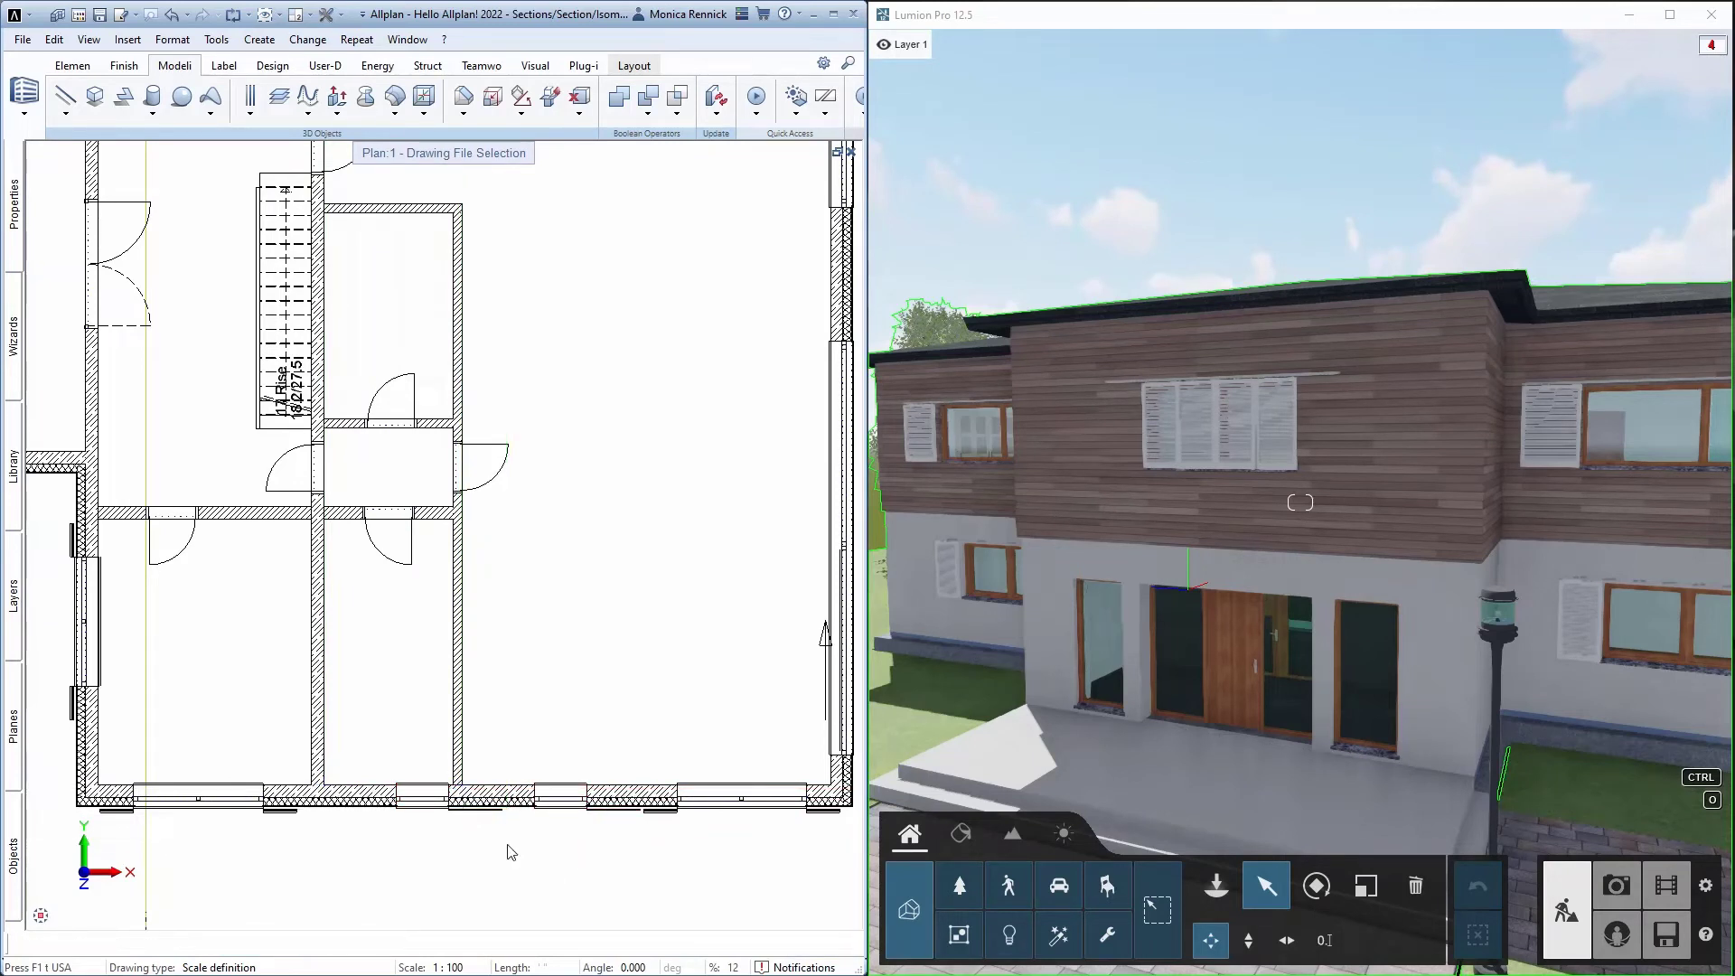
Step: Mirror the upper door across a vertical axis and select the right wall for stretching
left_click(433, 406)
left_click(395, 423)
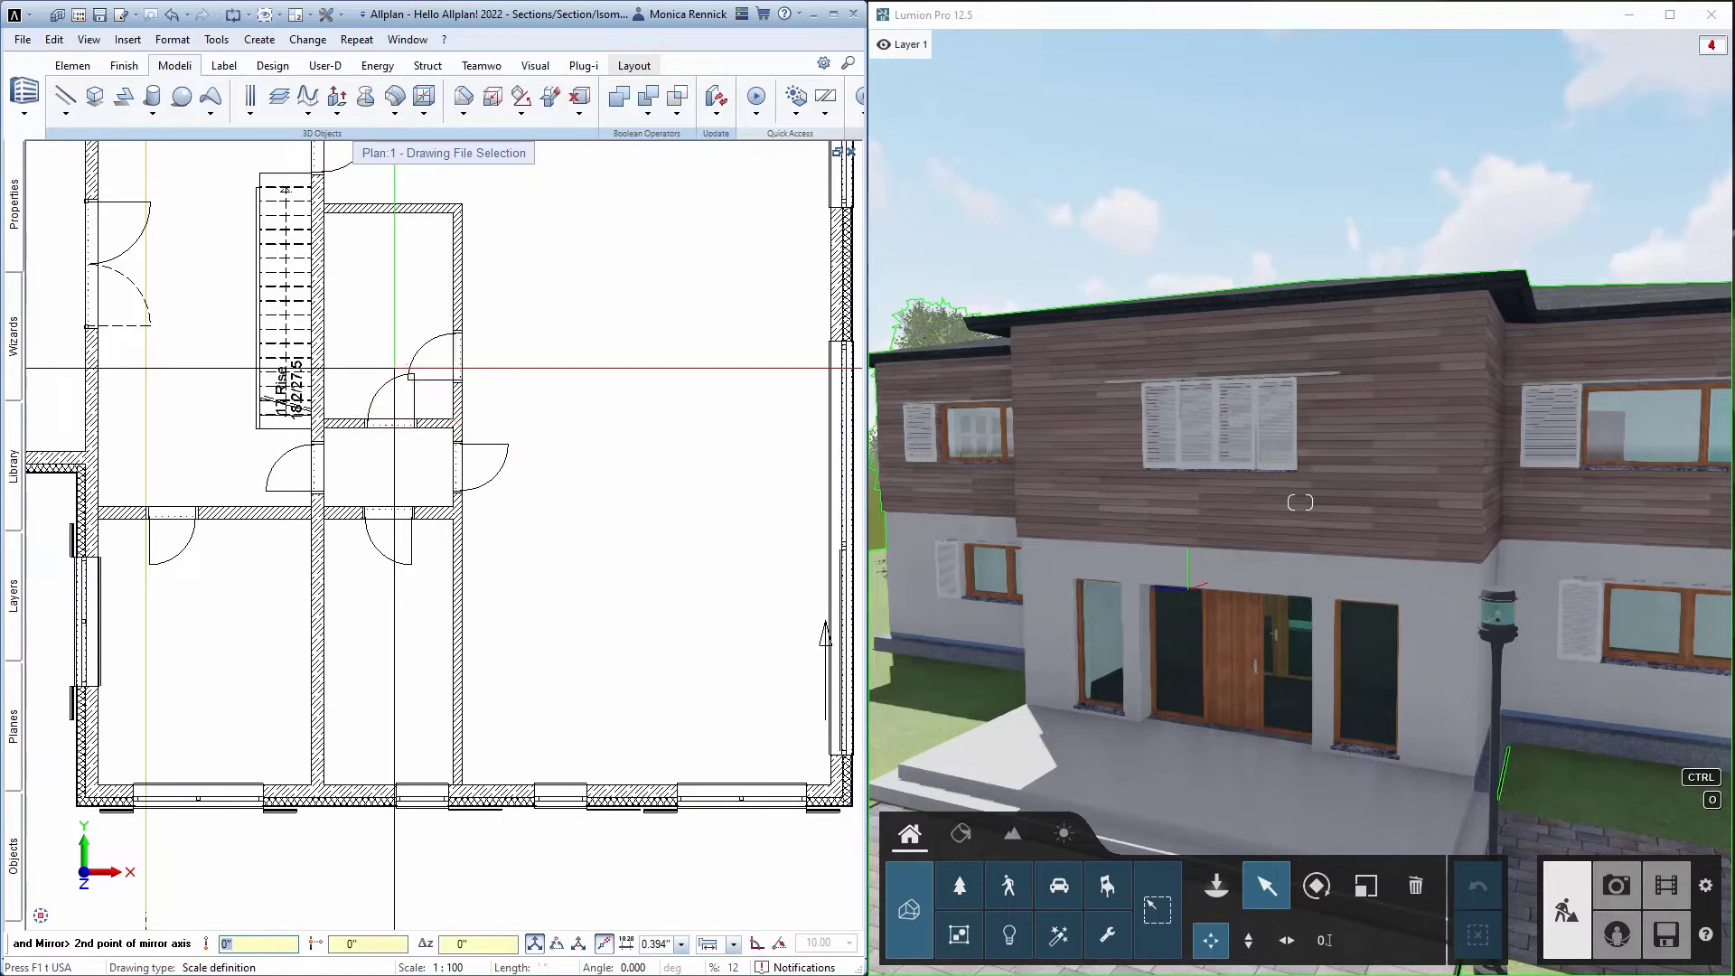
left_click(395, 368)
left_click_drag(426, 302, 496, 400)
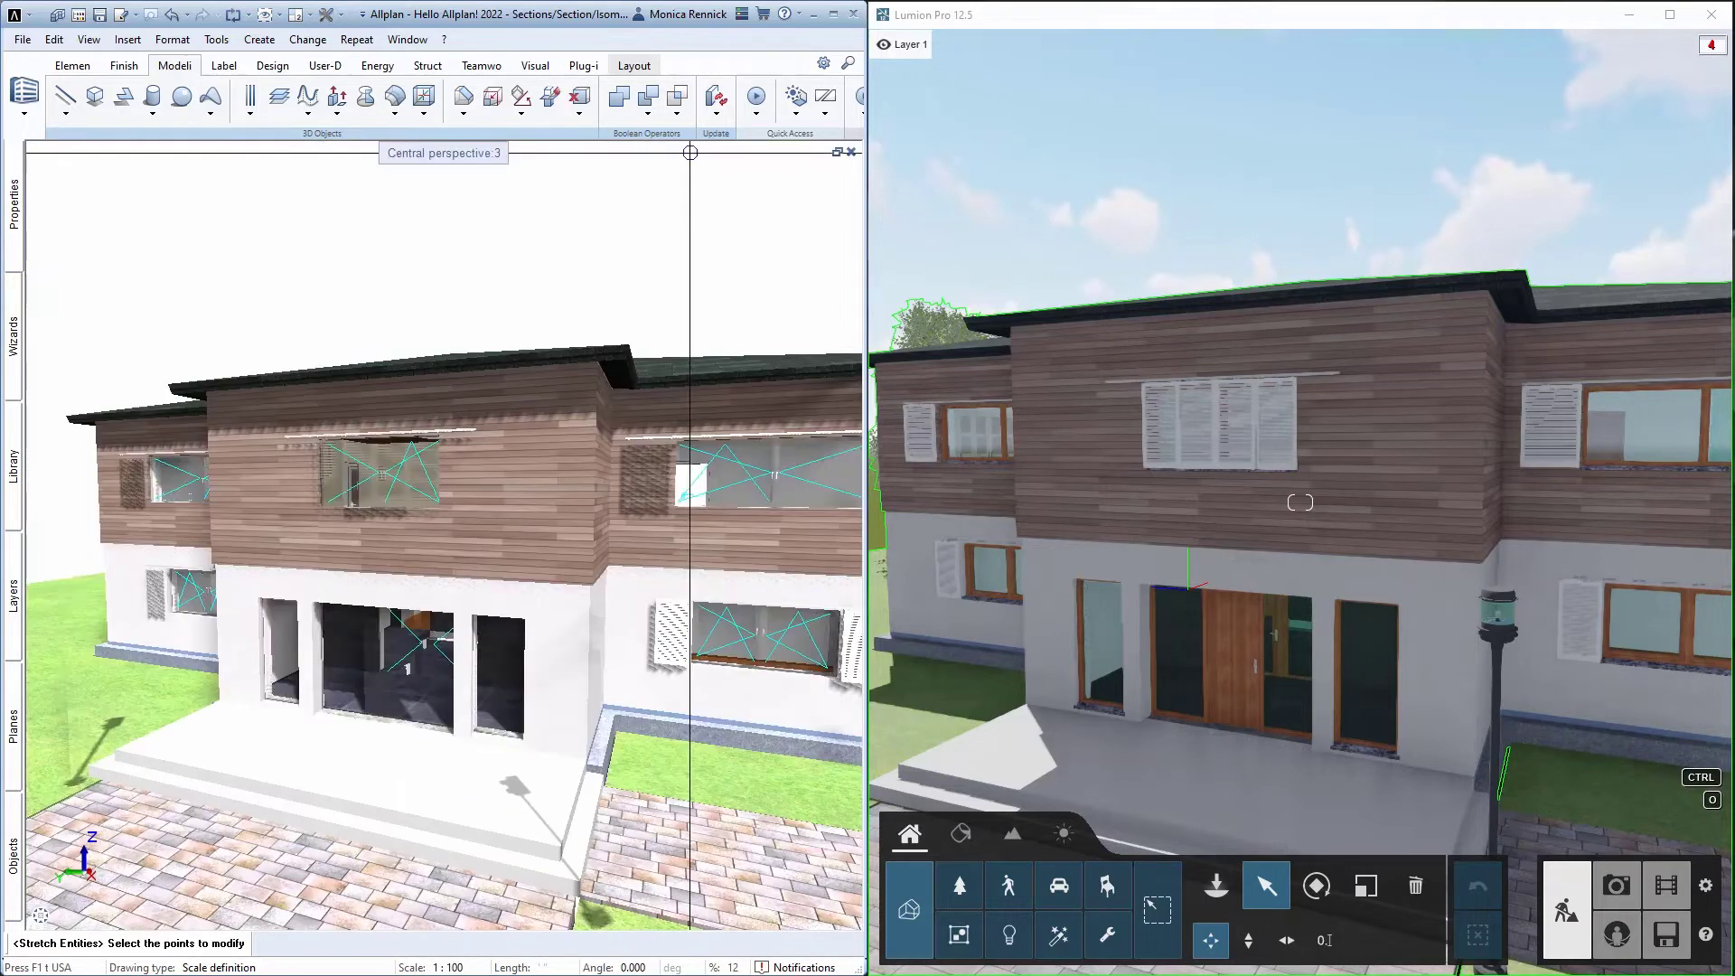
Step: Load the saved 'livingroom' view
left_click(256, 915)
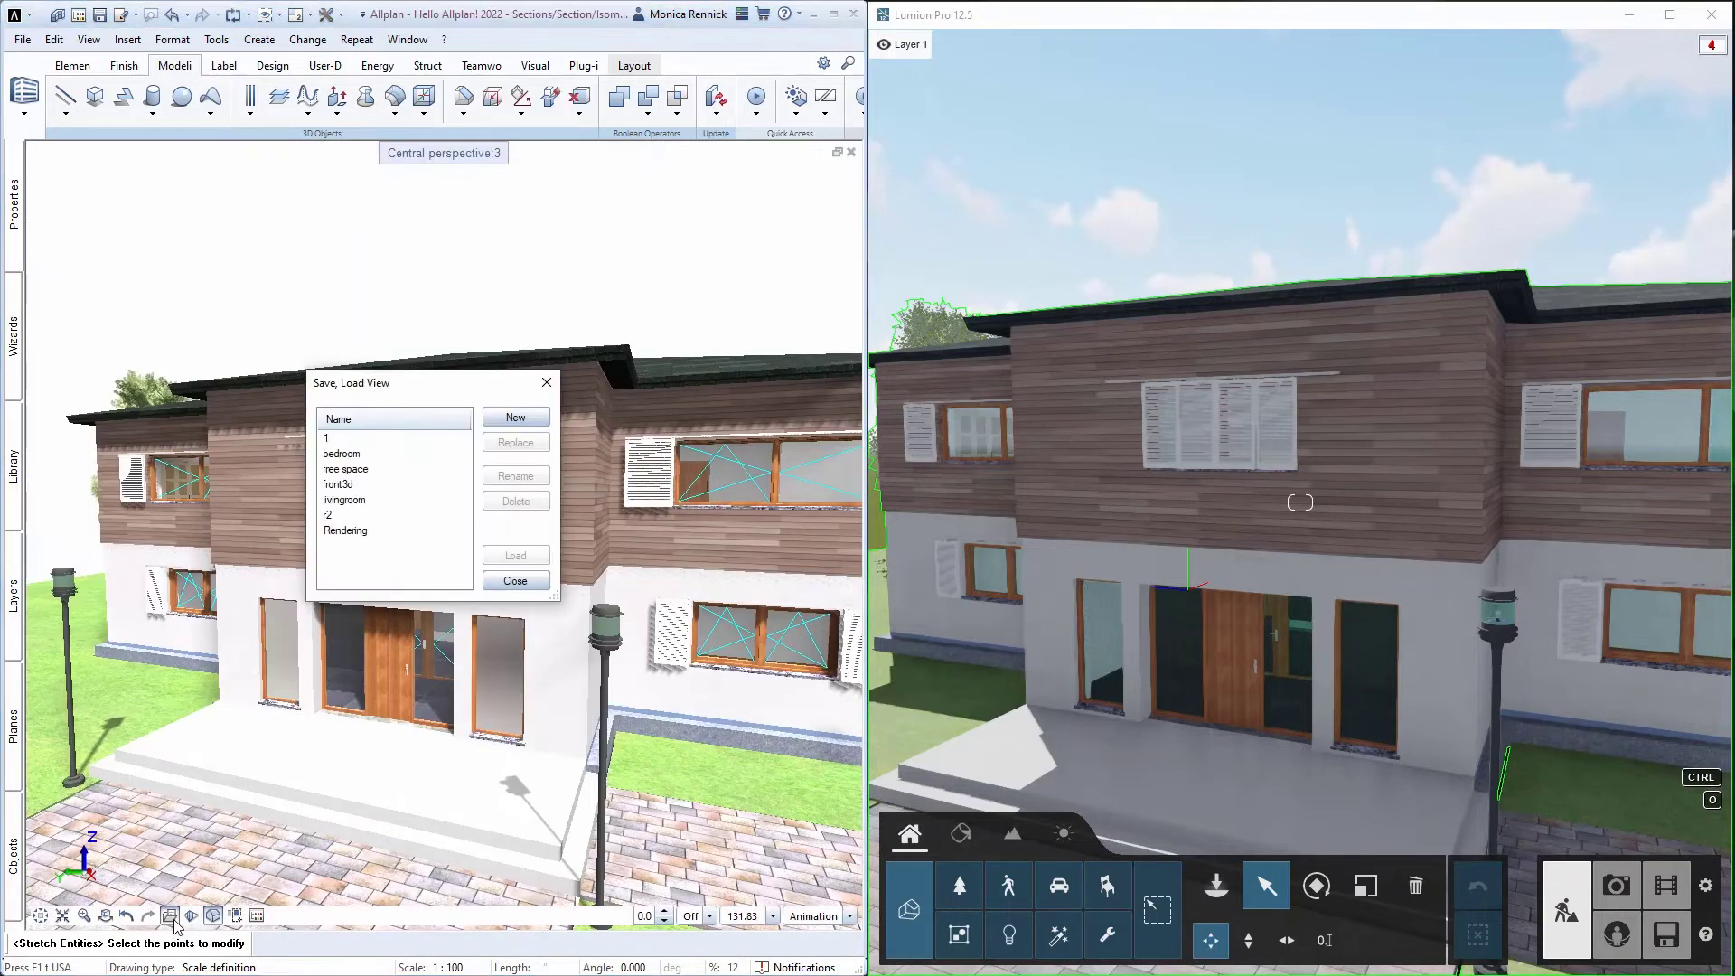
left_click(346, 499)
left_click(515, 554)
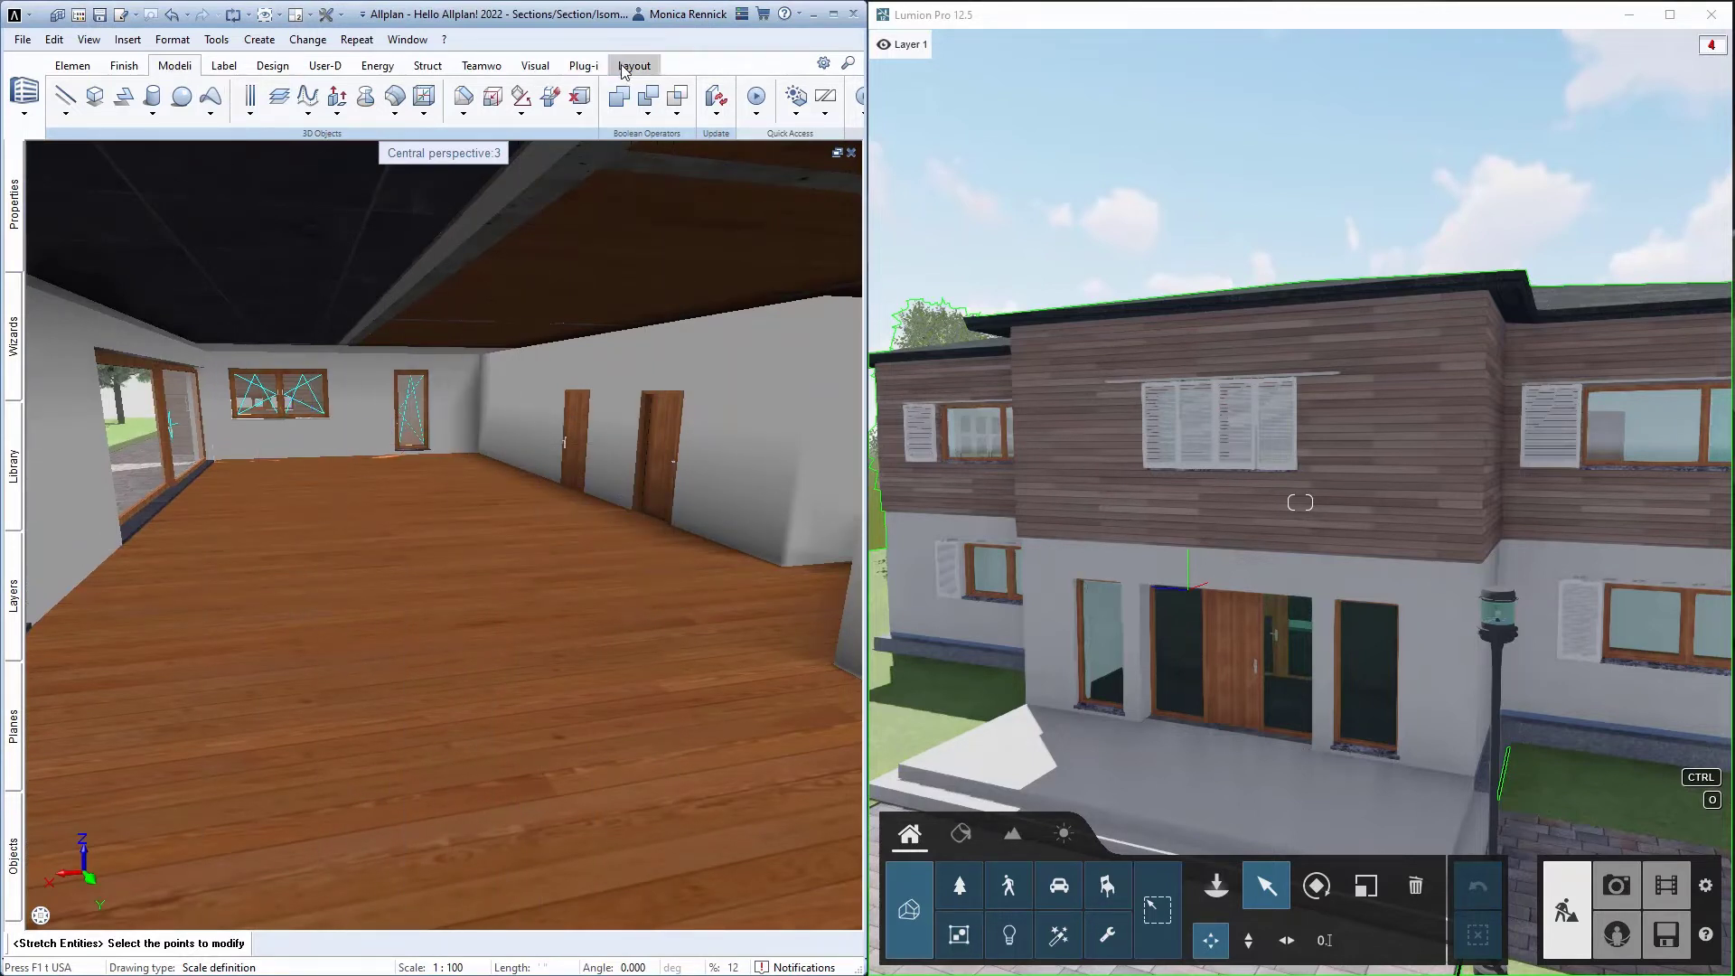
Step: Restart LiveSync, move the camera into the living room, and switch to the Lumion scene
left_click(585, 66)
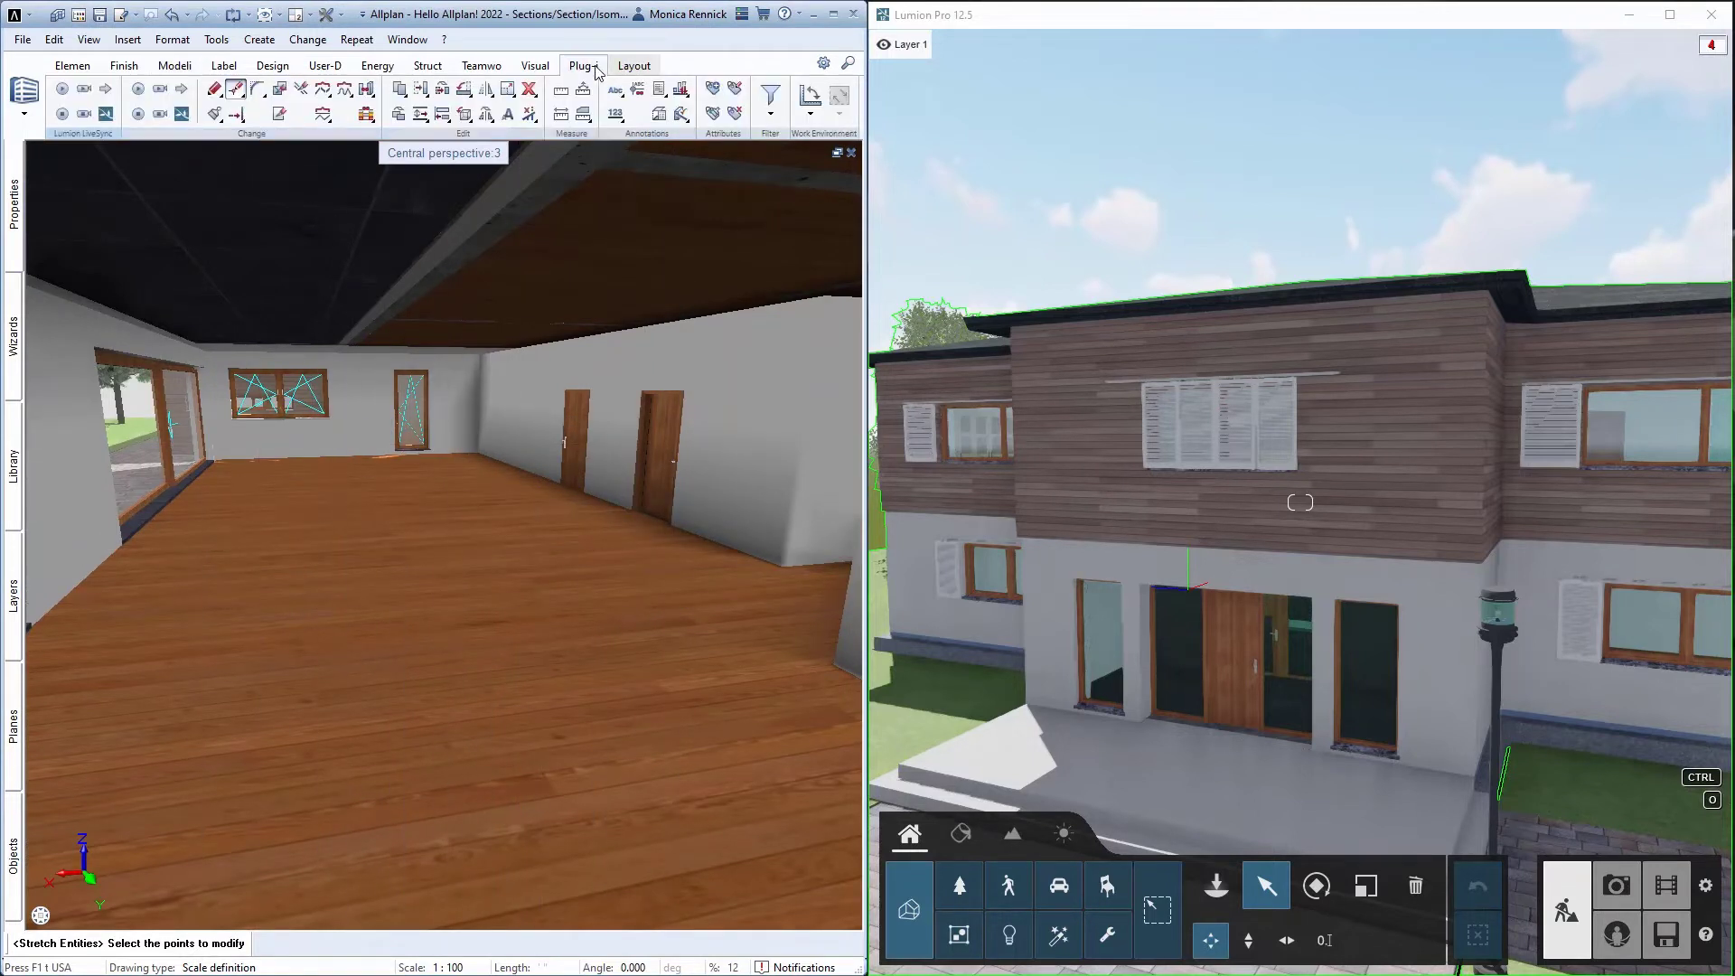
left_click(66, 92)
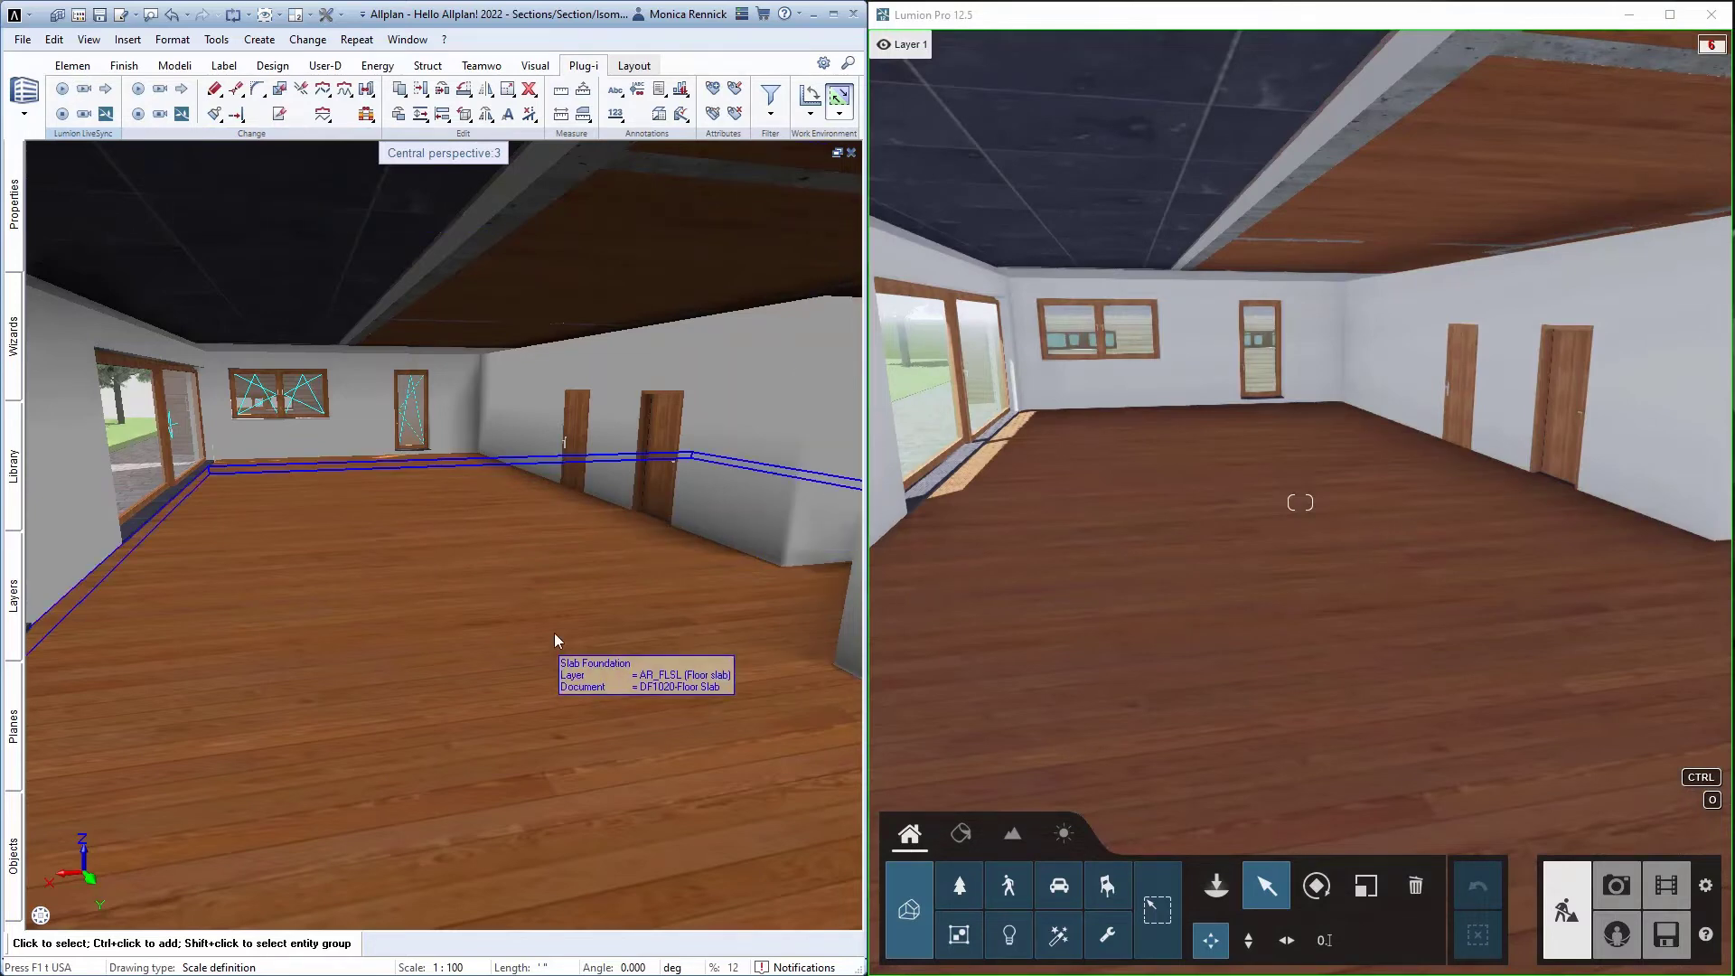
mouse_move(108, 915)
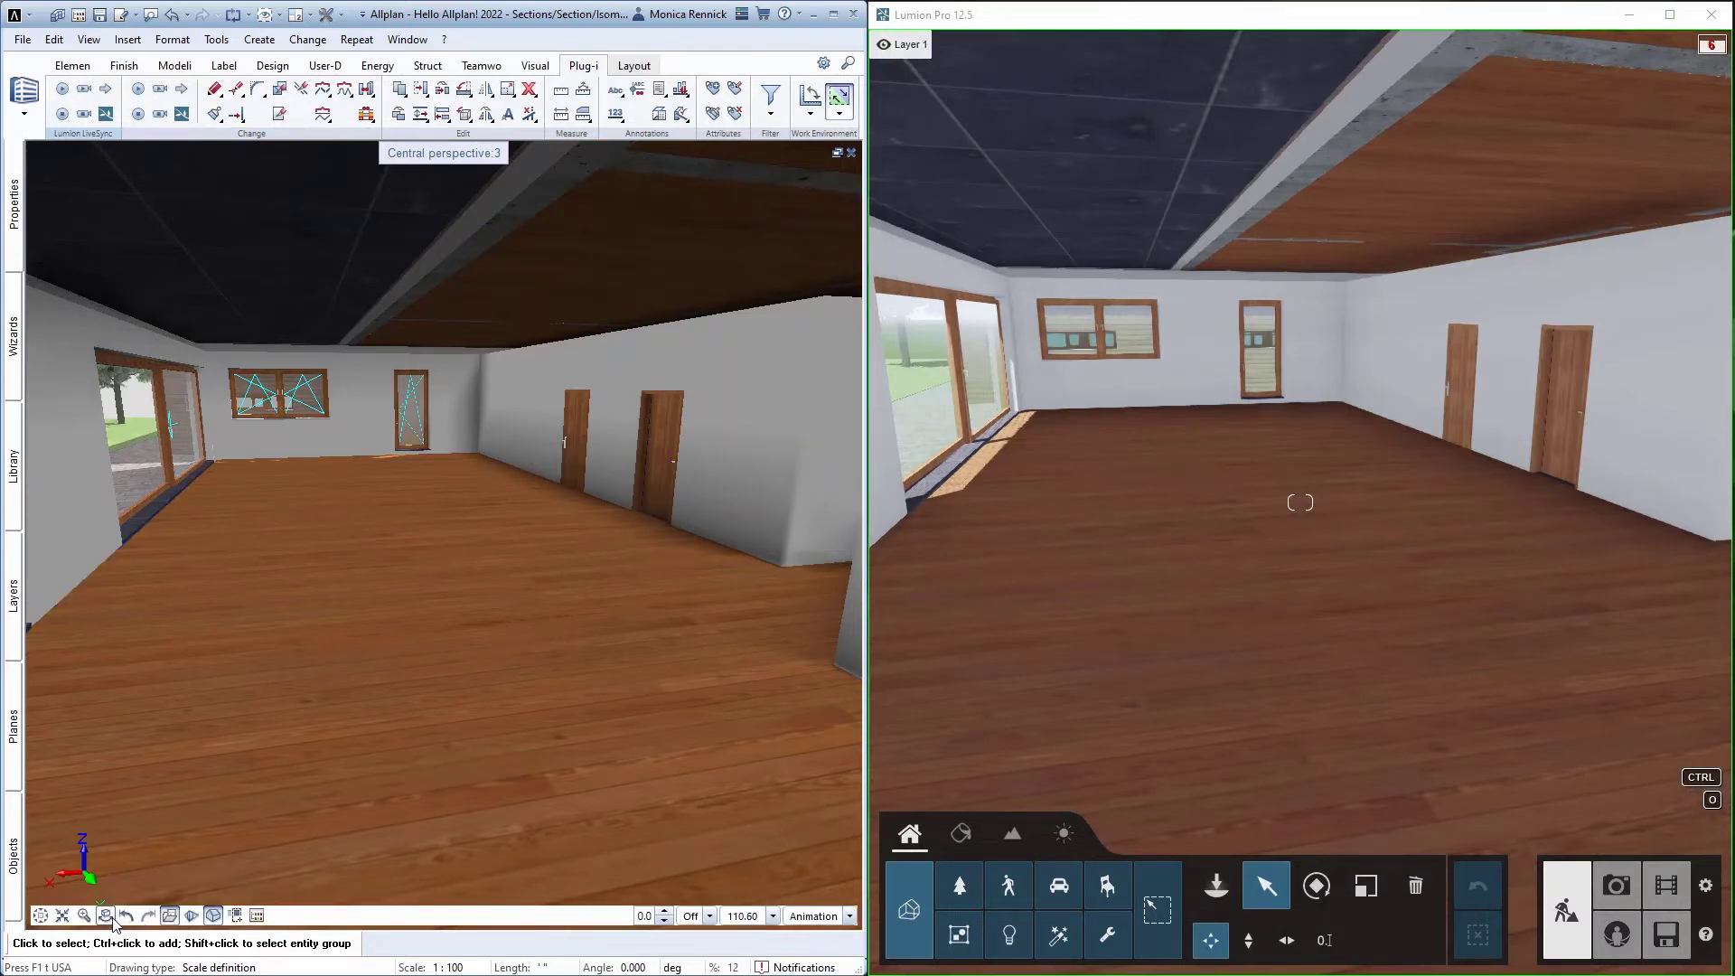
mouse_move(386, 800)
left_mouse_down()
mouse_move(253, 789)
mouse_move(419, 795)
left_mouse_up()
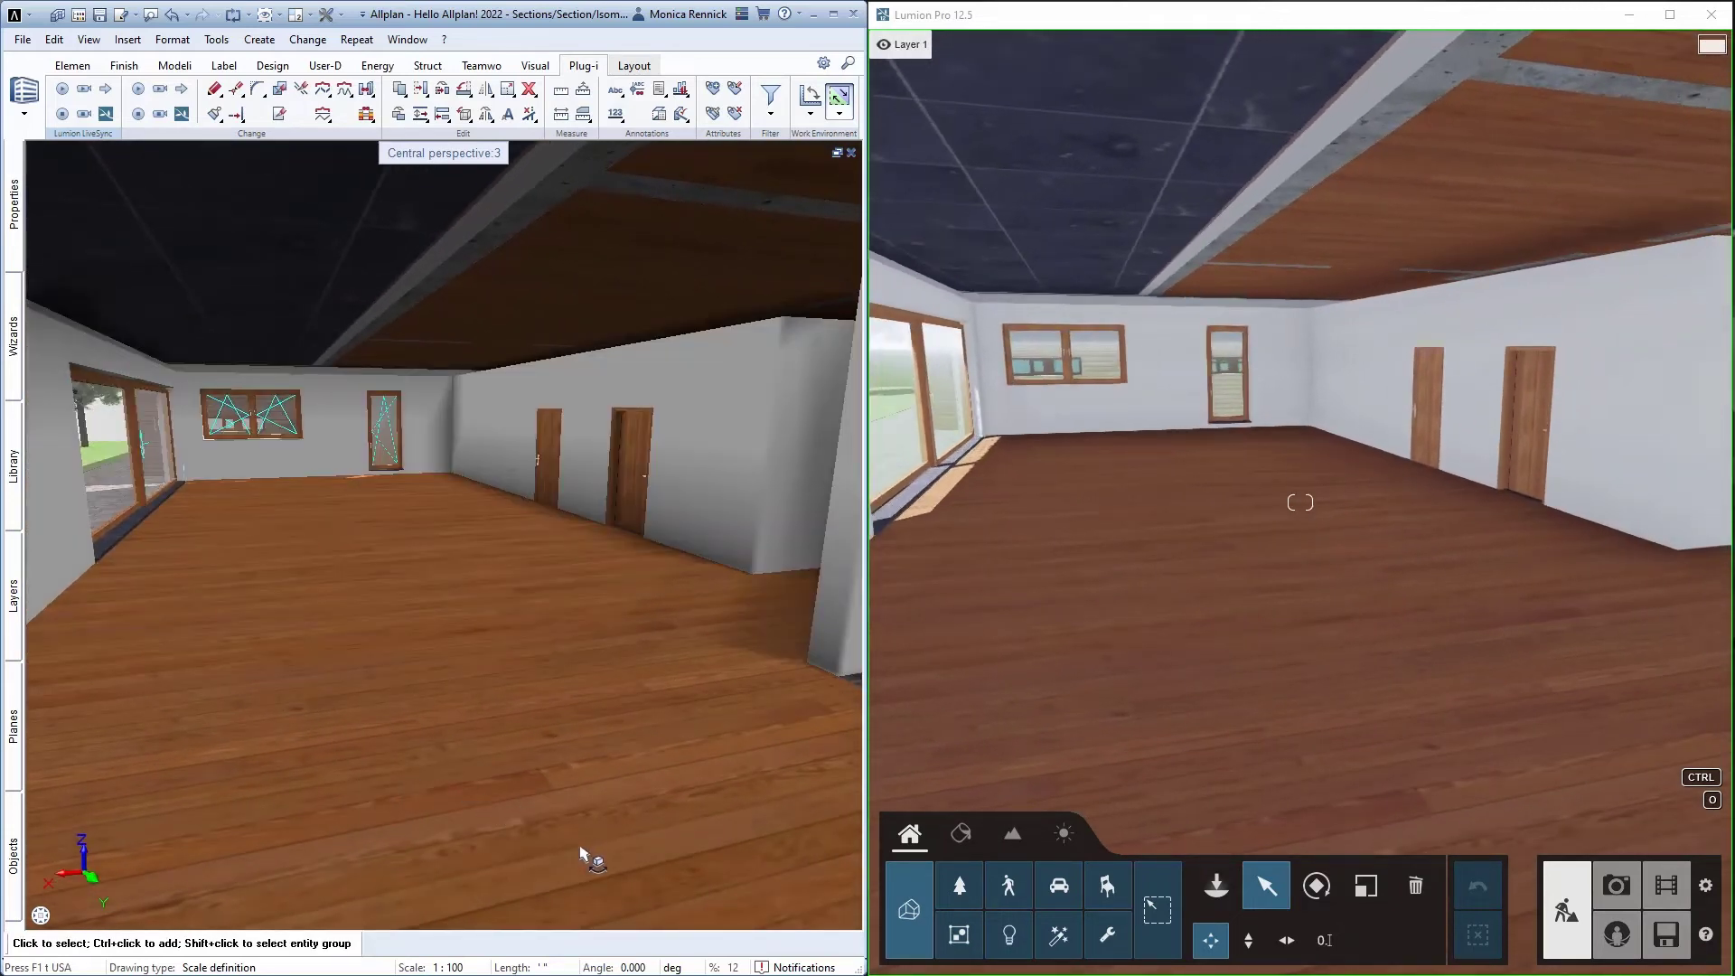
left_click(1219, 894)
left_click(1219, 893)
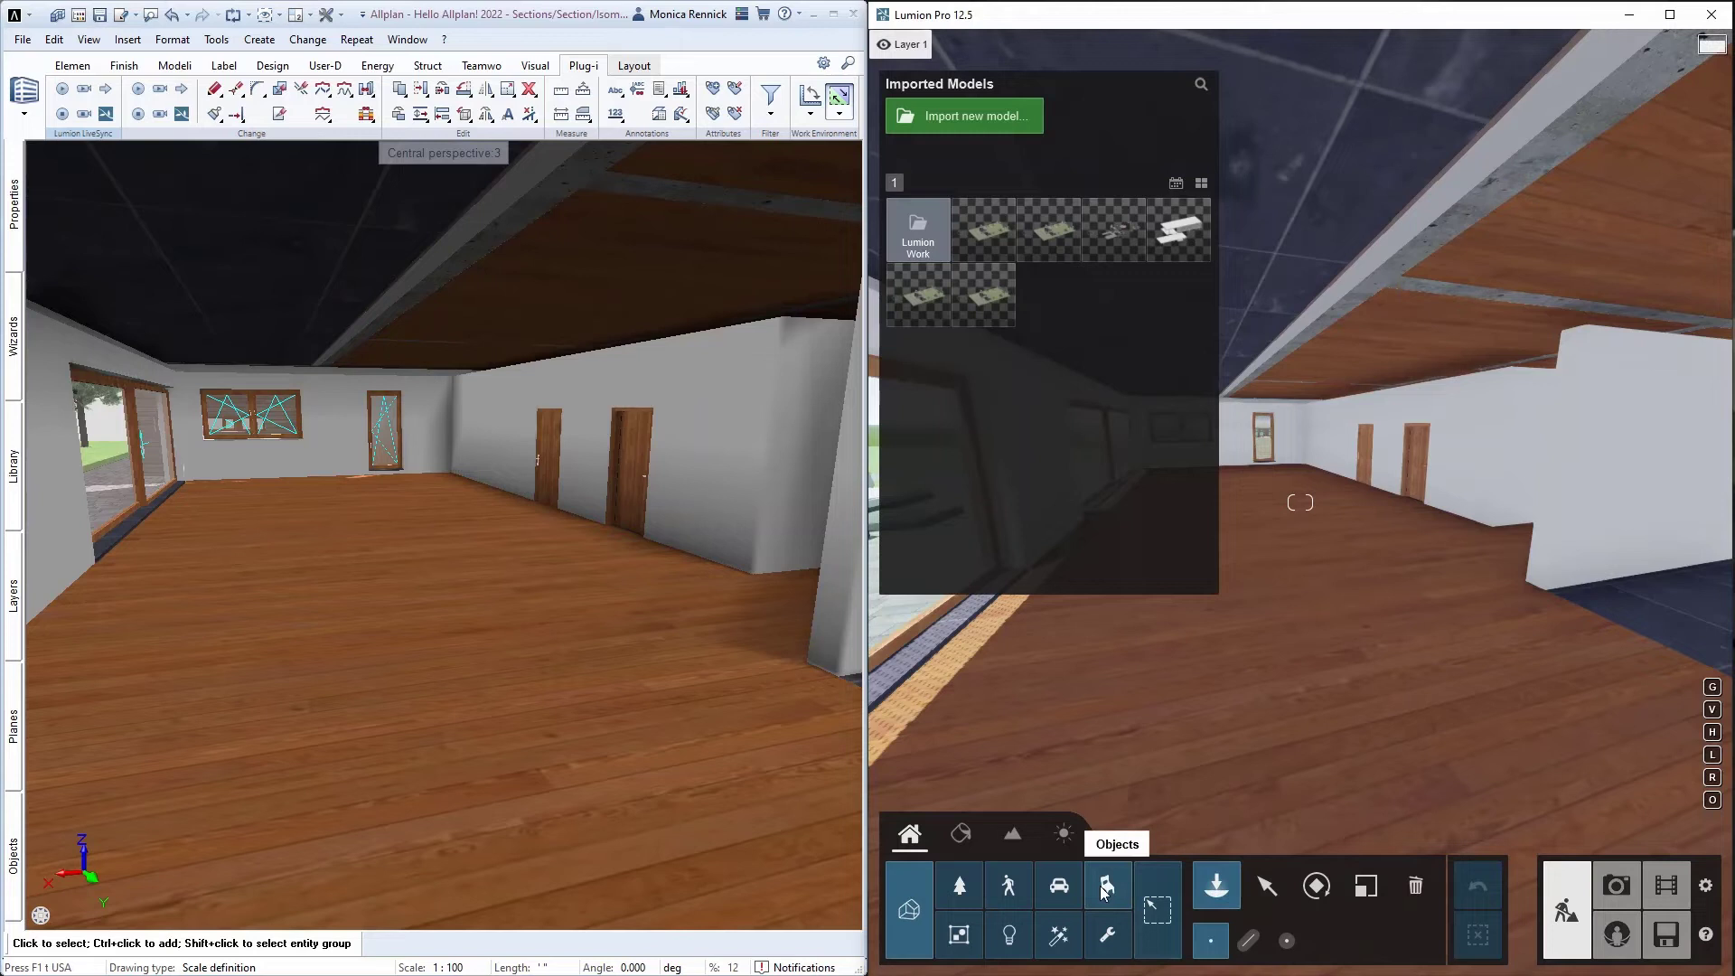
Step: Place a green sofa from the Seating library and apply herringbone parquet to the floor
left_click(1108, 887)
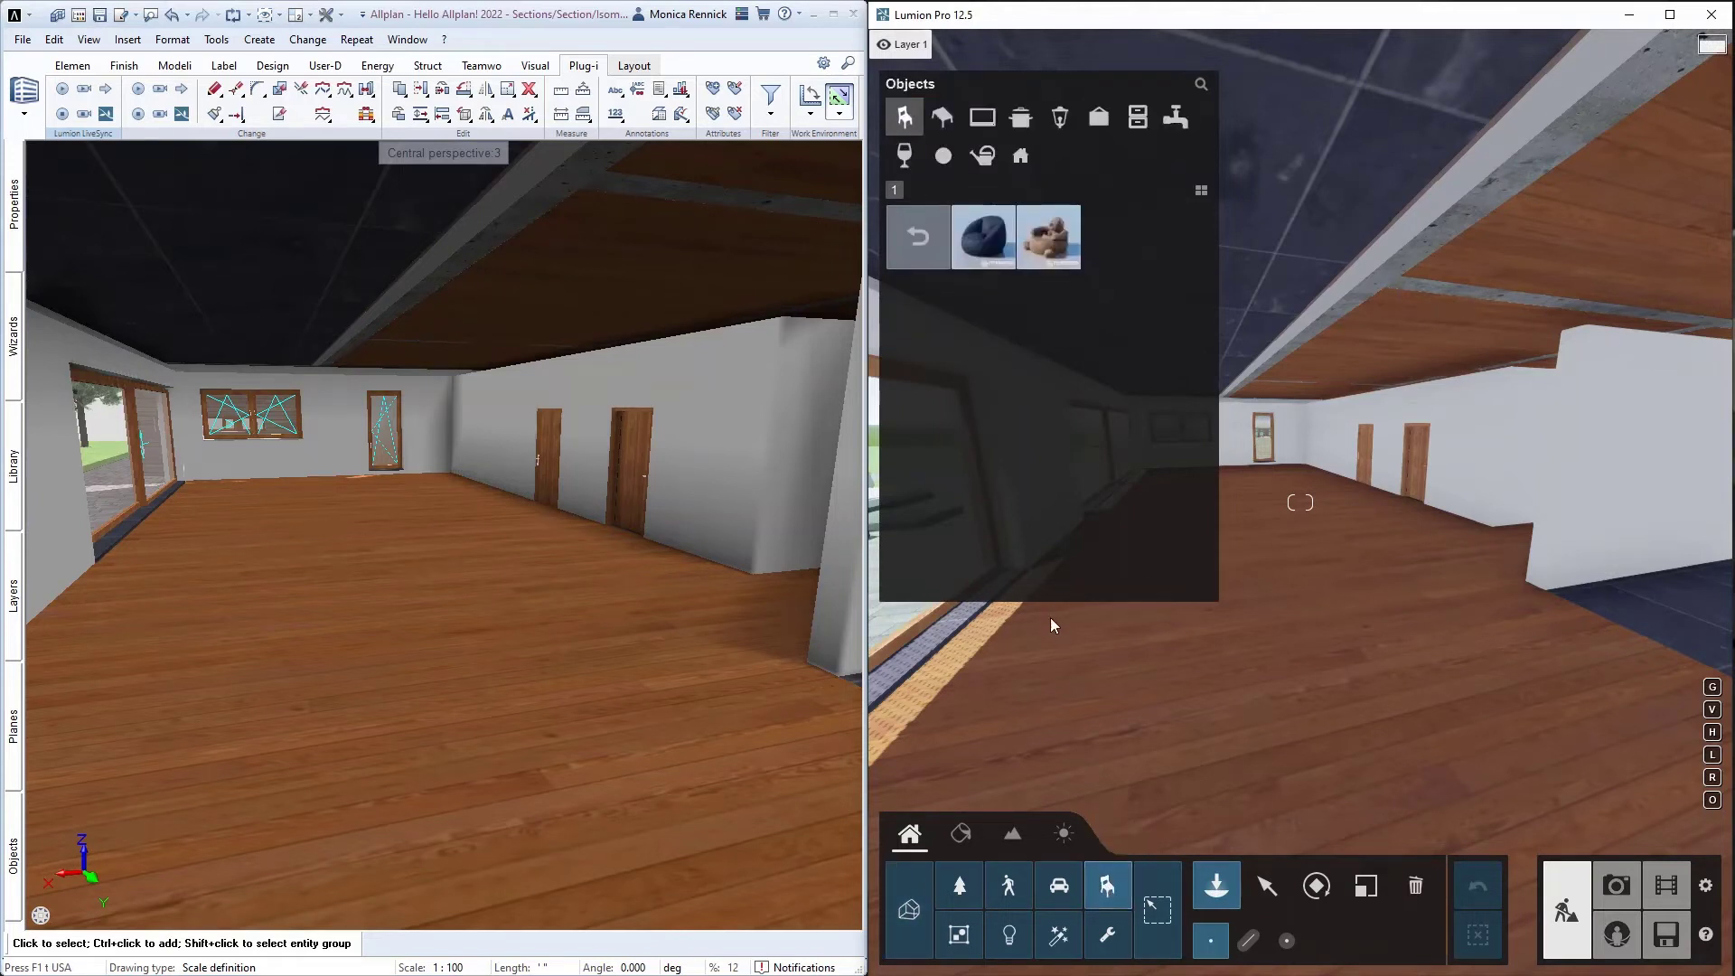
left_click(907, 122)
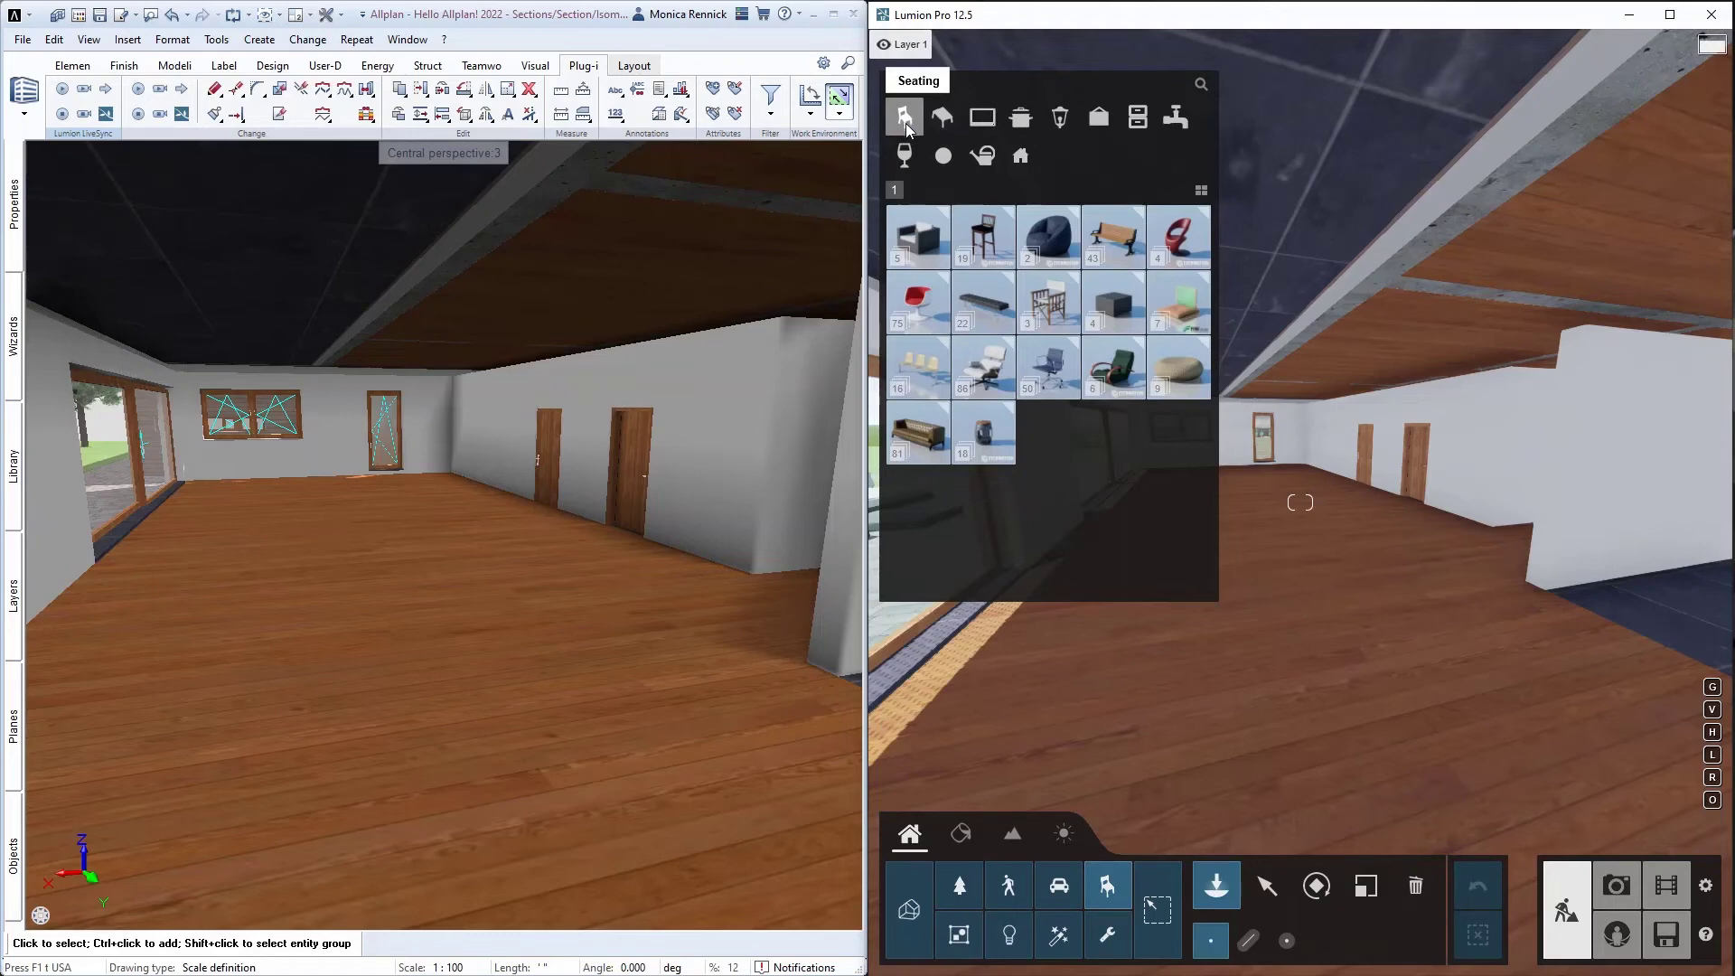
left_click(925, 433)
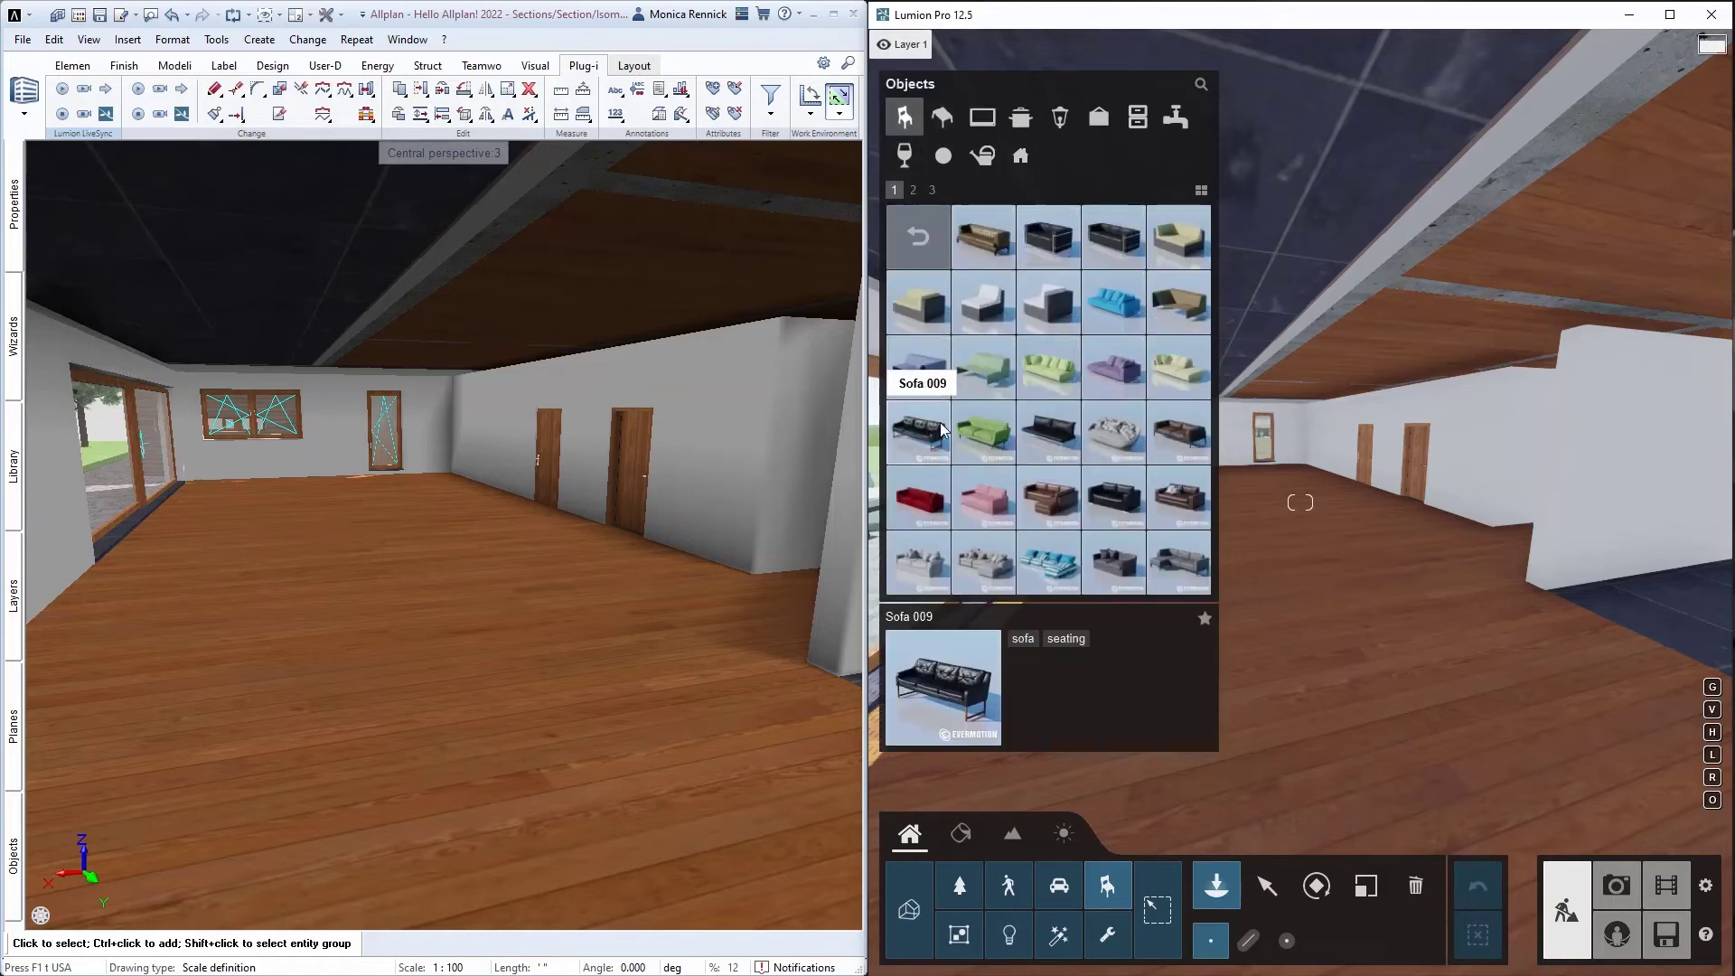
left_click(1334, 563)
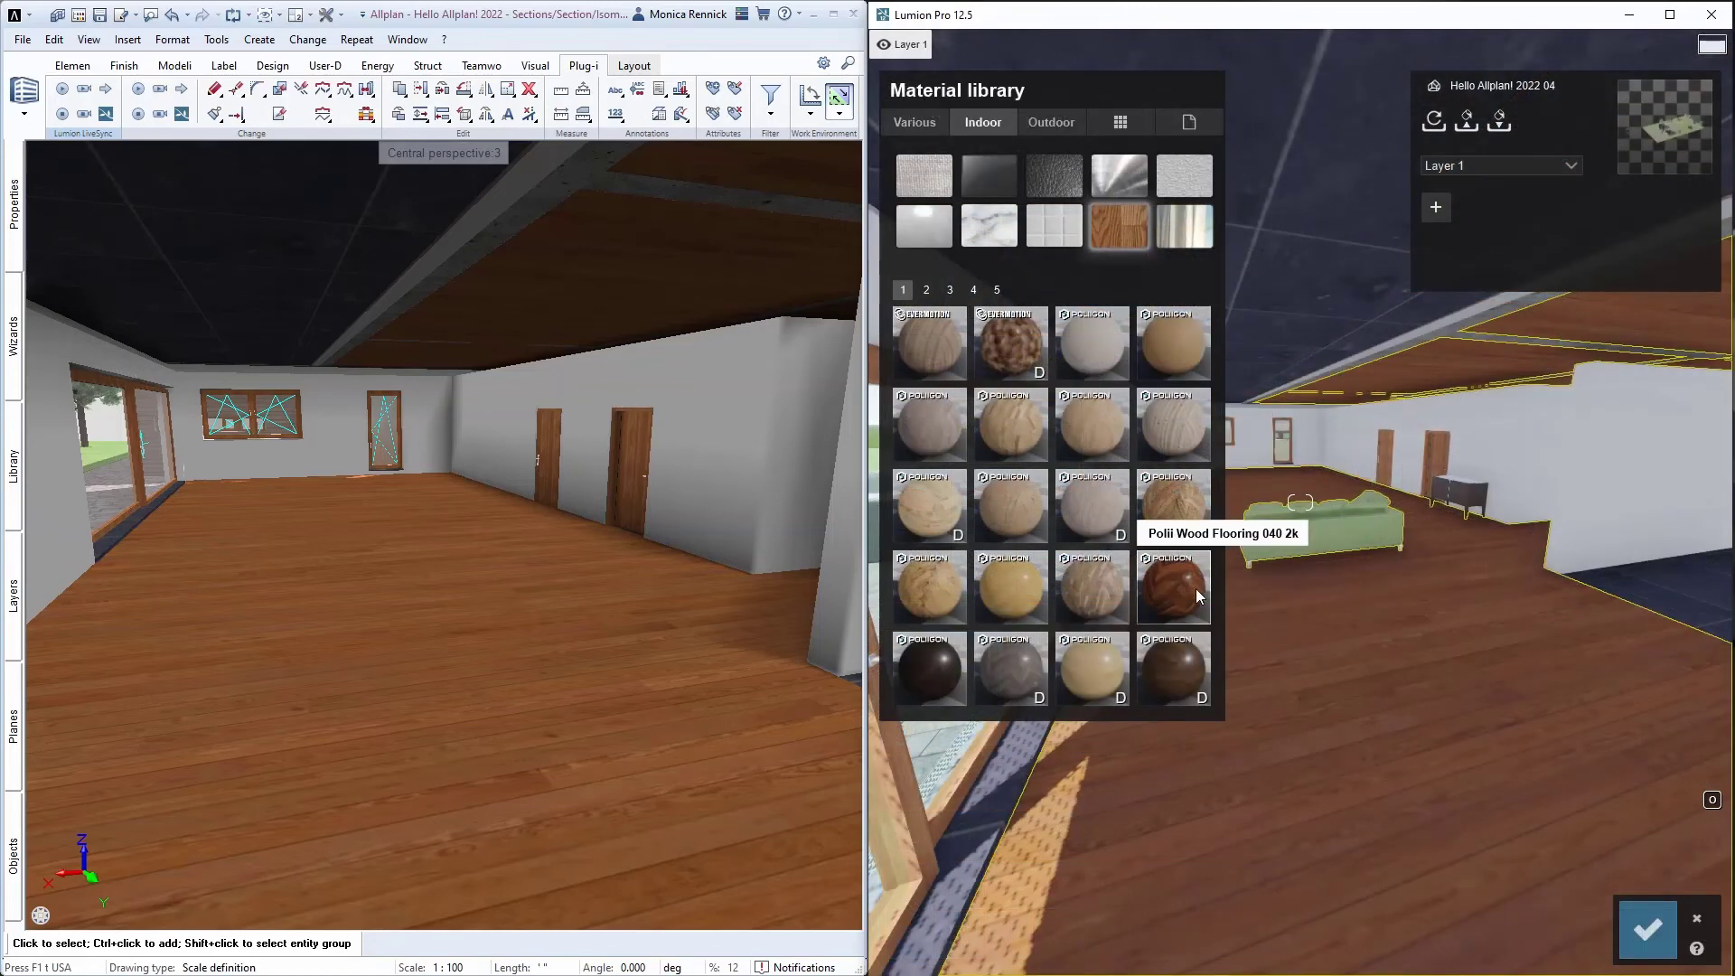
left_click(1192, 590)
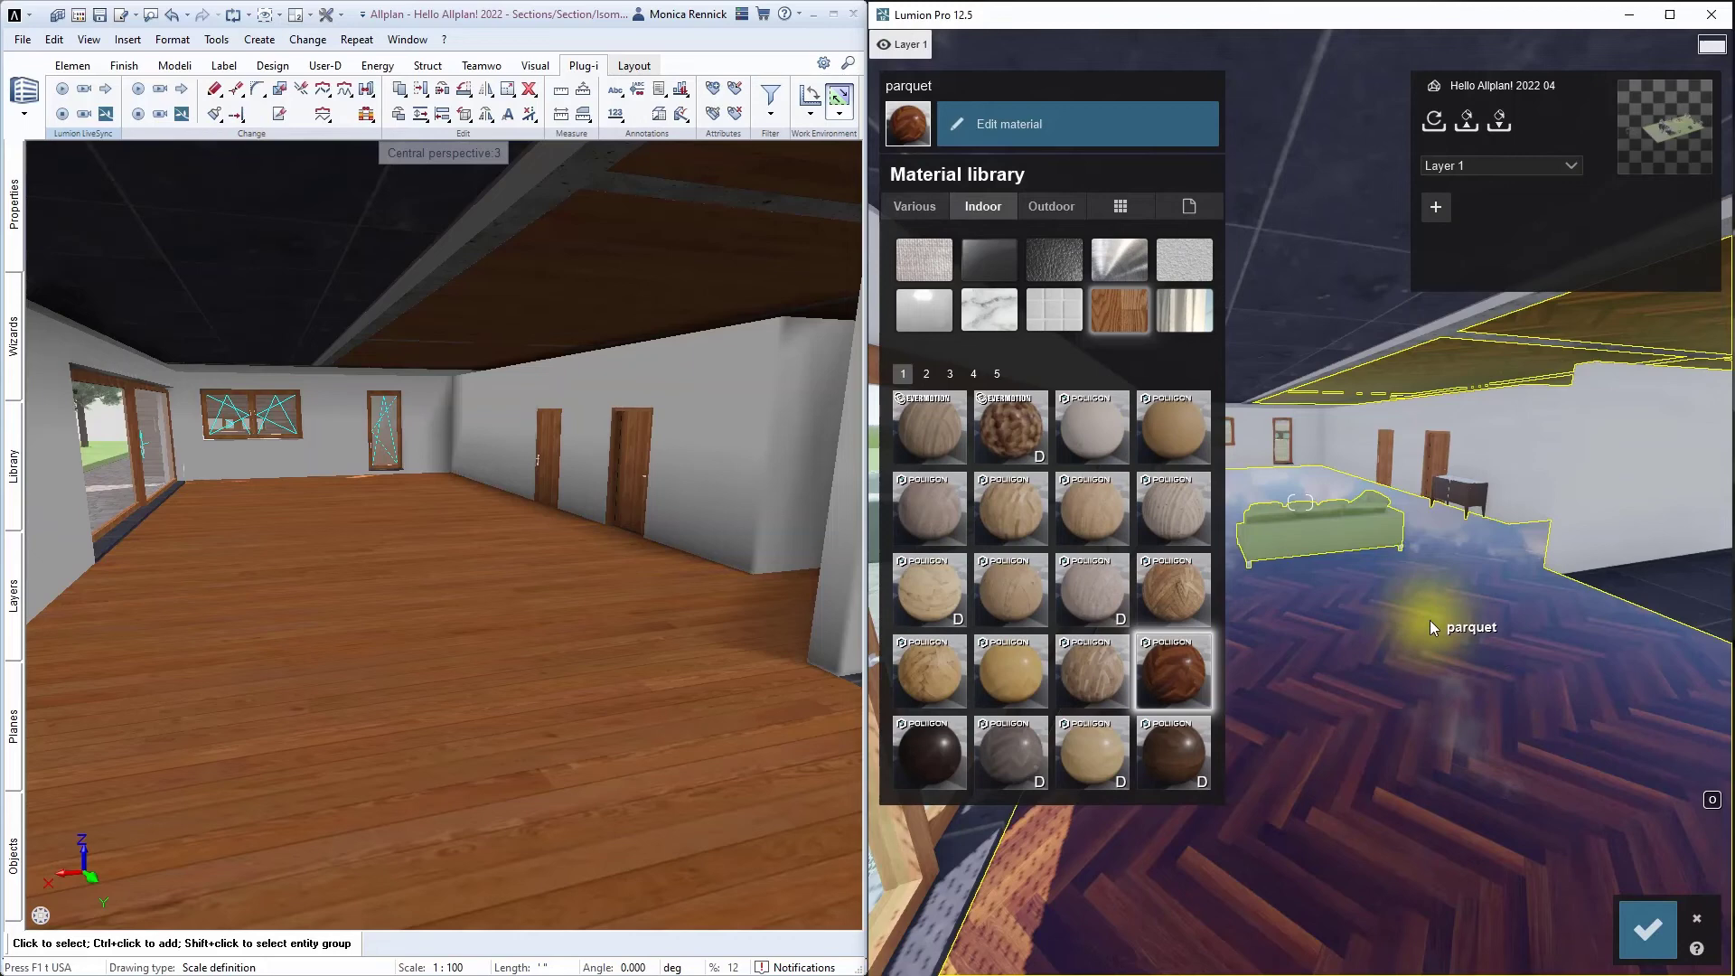
Step: Confirm the herringbone parquet material and close the Material library
left_click(1647, 928)
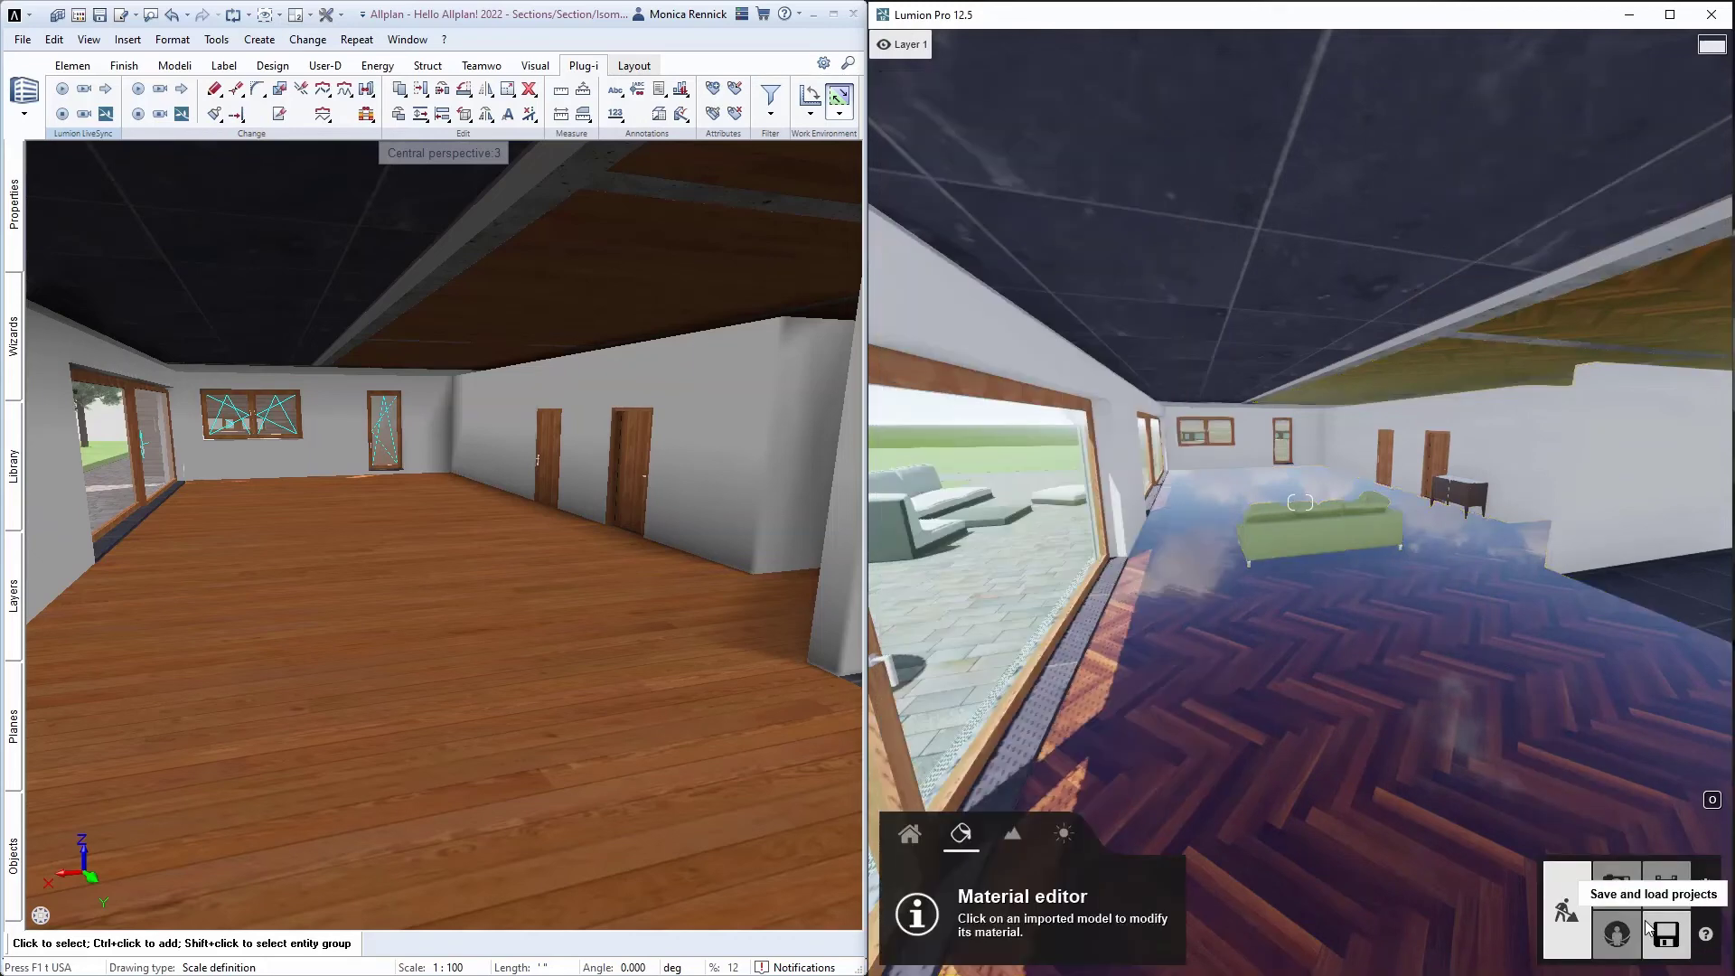